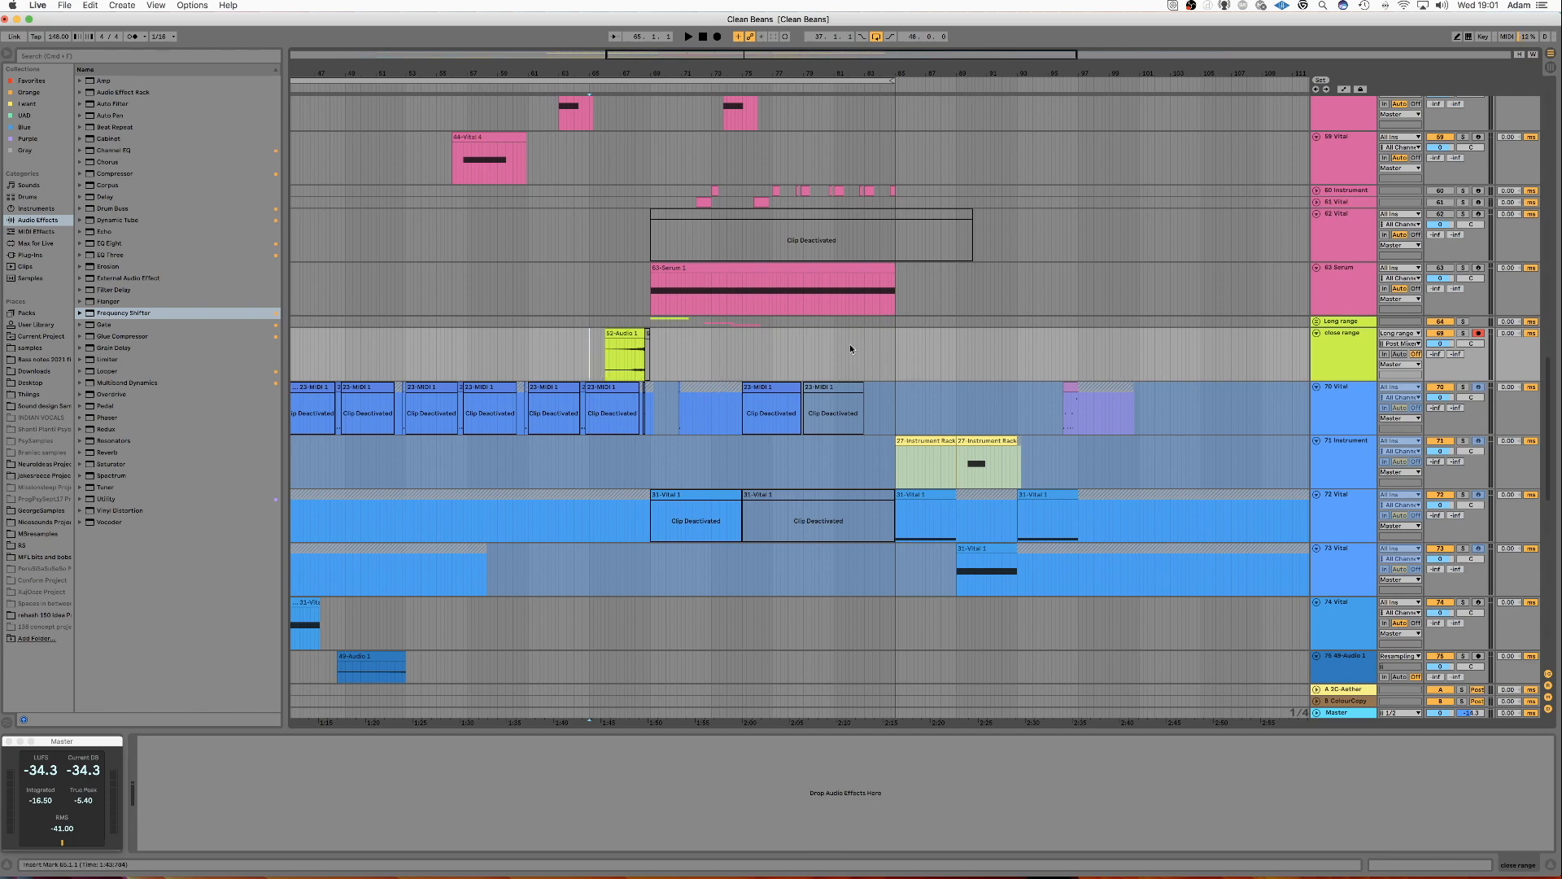
Play back the arrangement, and audition the soloed Long range track from the start of its clip.
key(space)
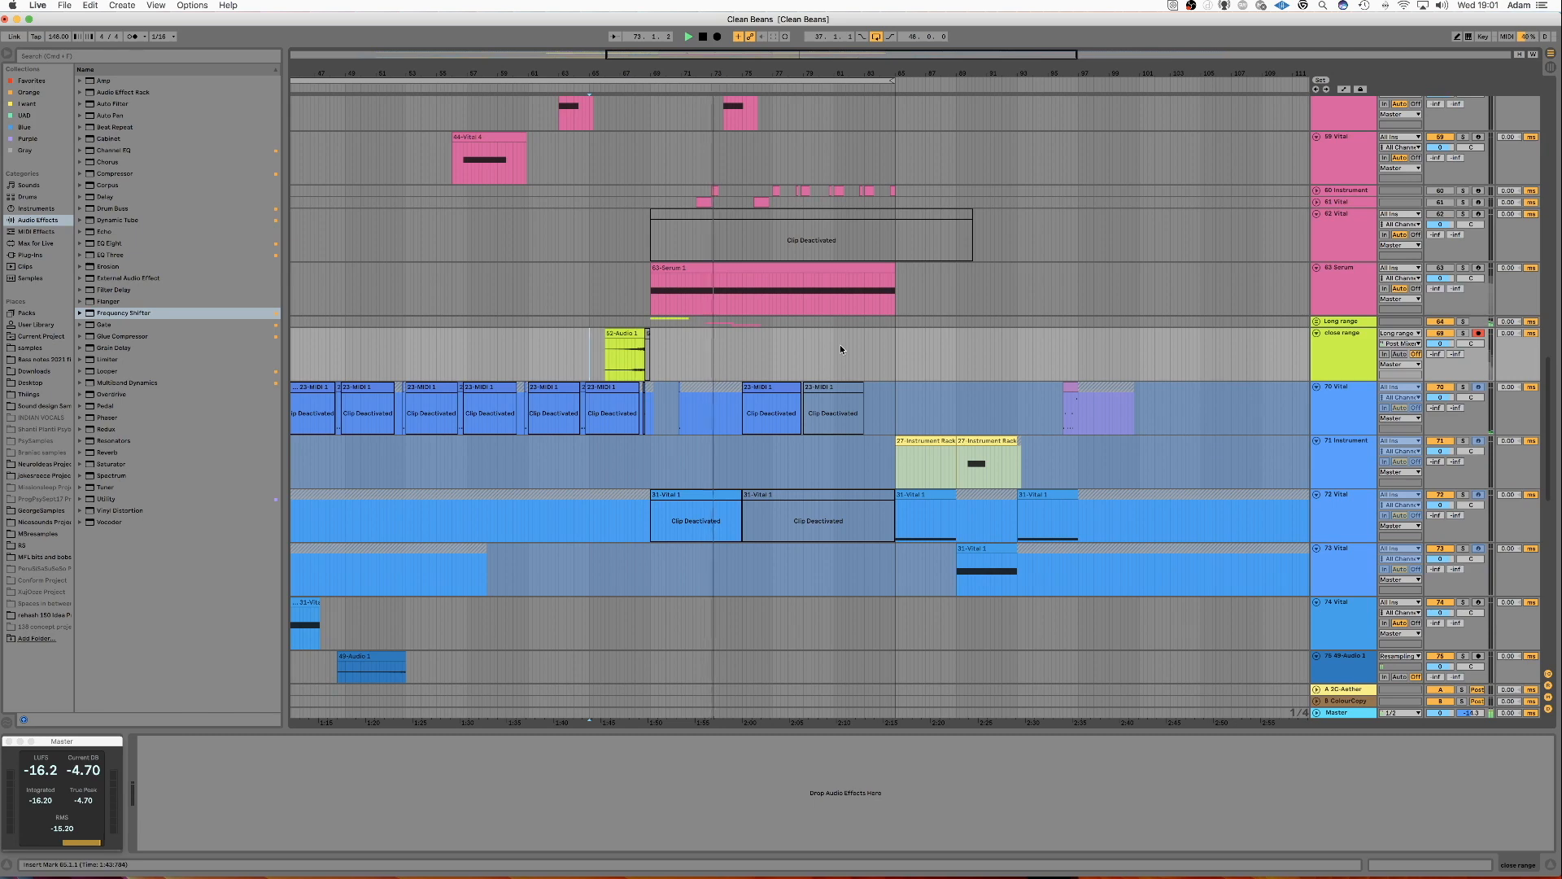
key(space)
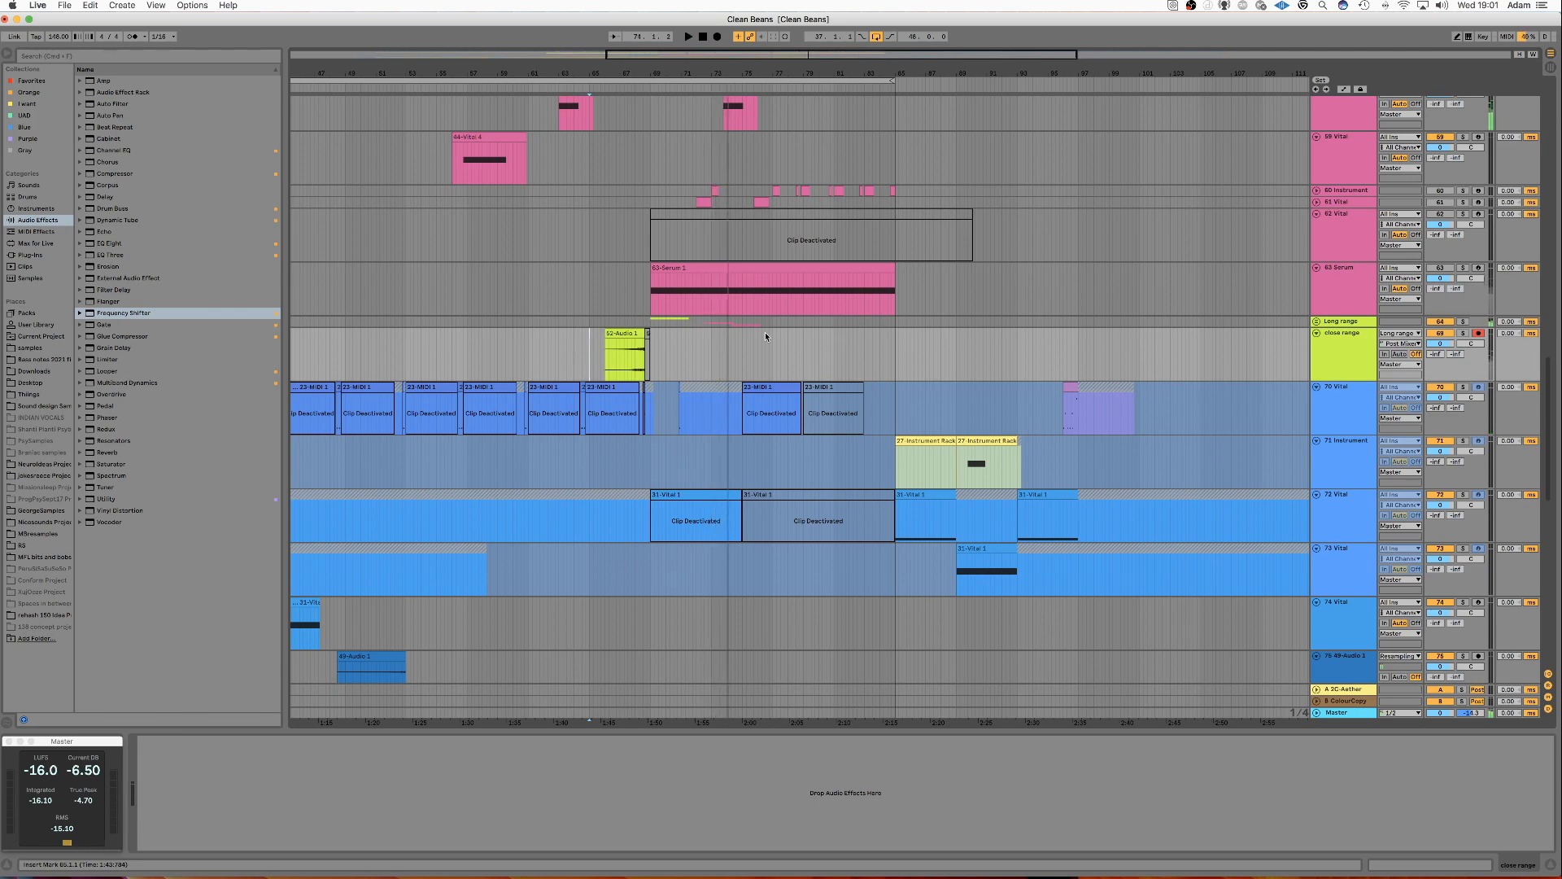
click(1342, 321)
click(1462, 322)
click(651, 325)
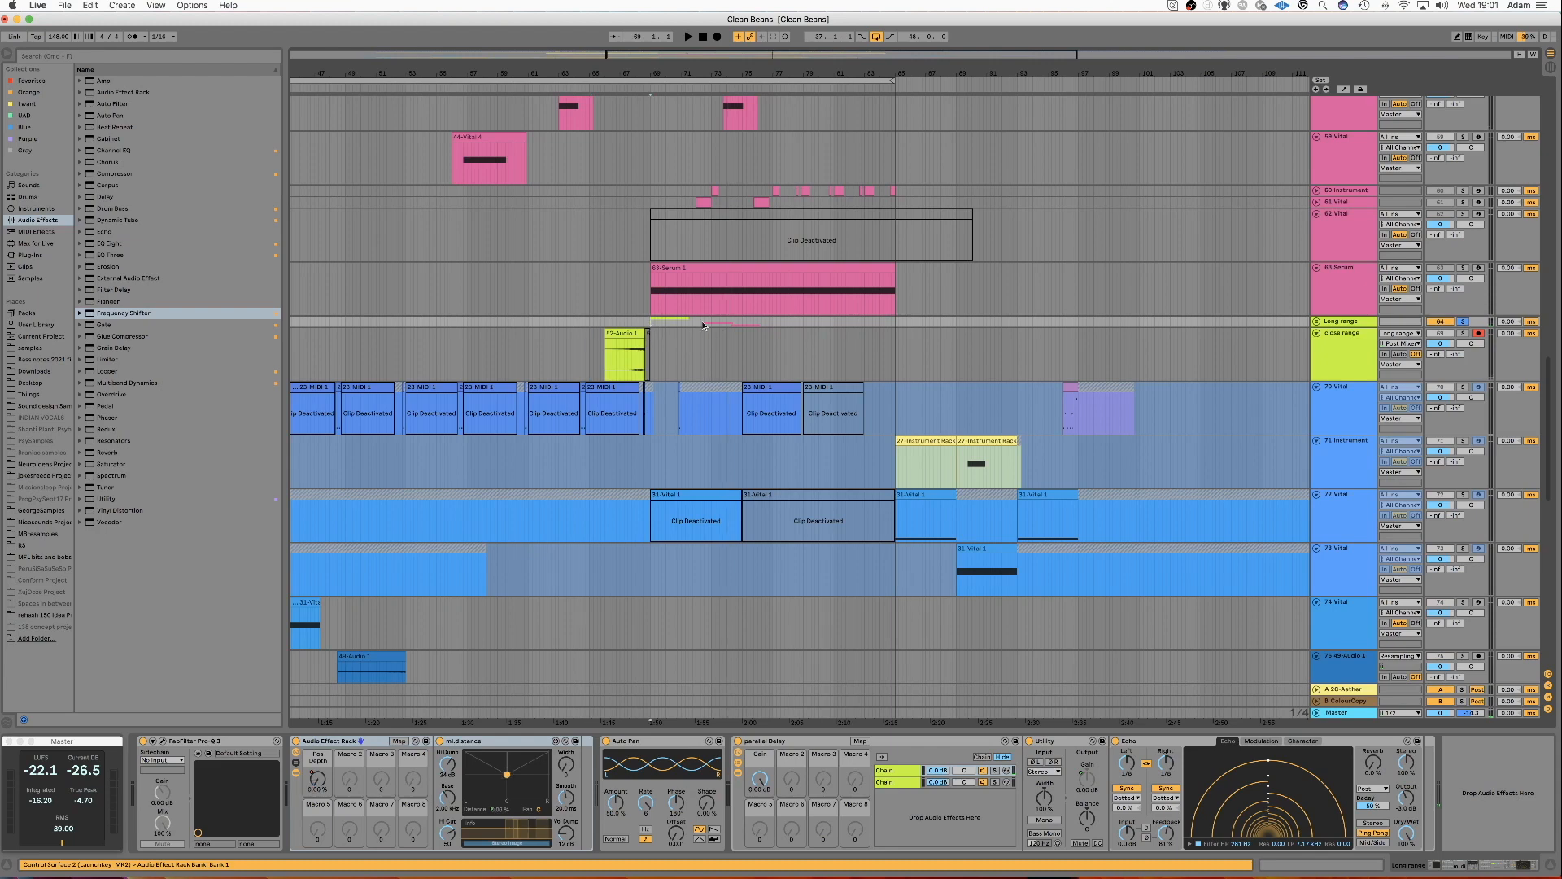
key(space)
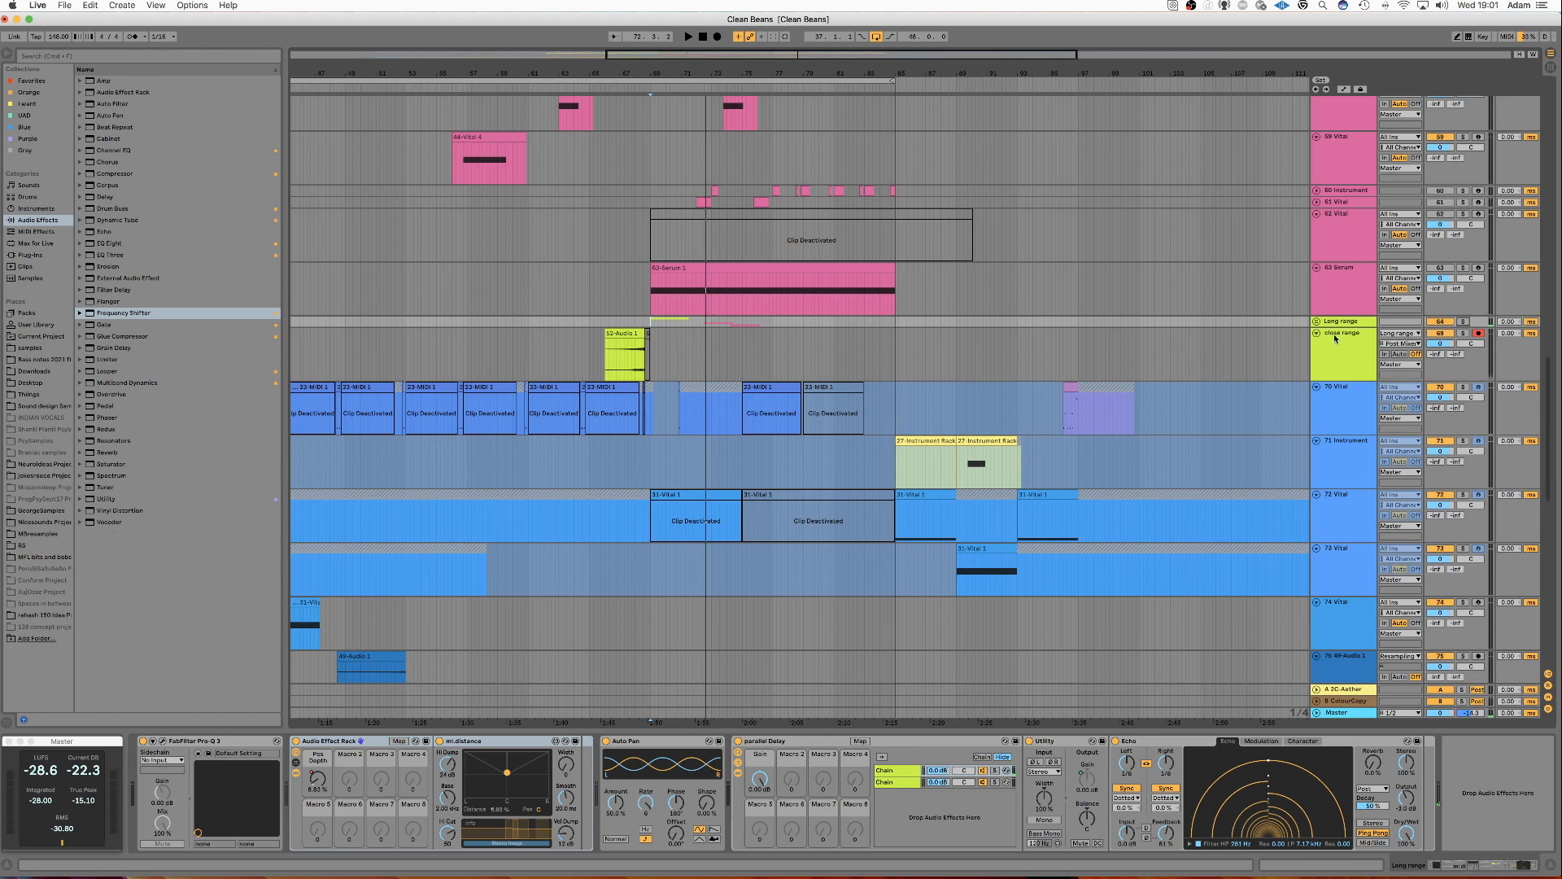
Solo the 63-Serum track and open its MIDI clip to inspect the long C2 note.
click(1336, 286)
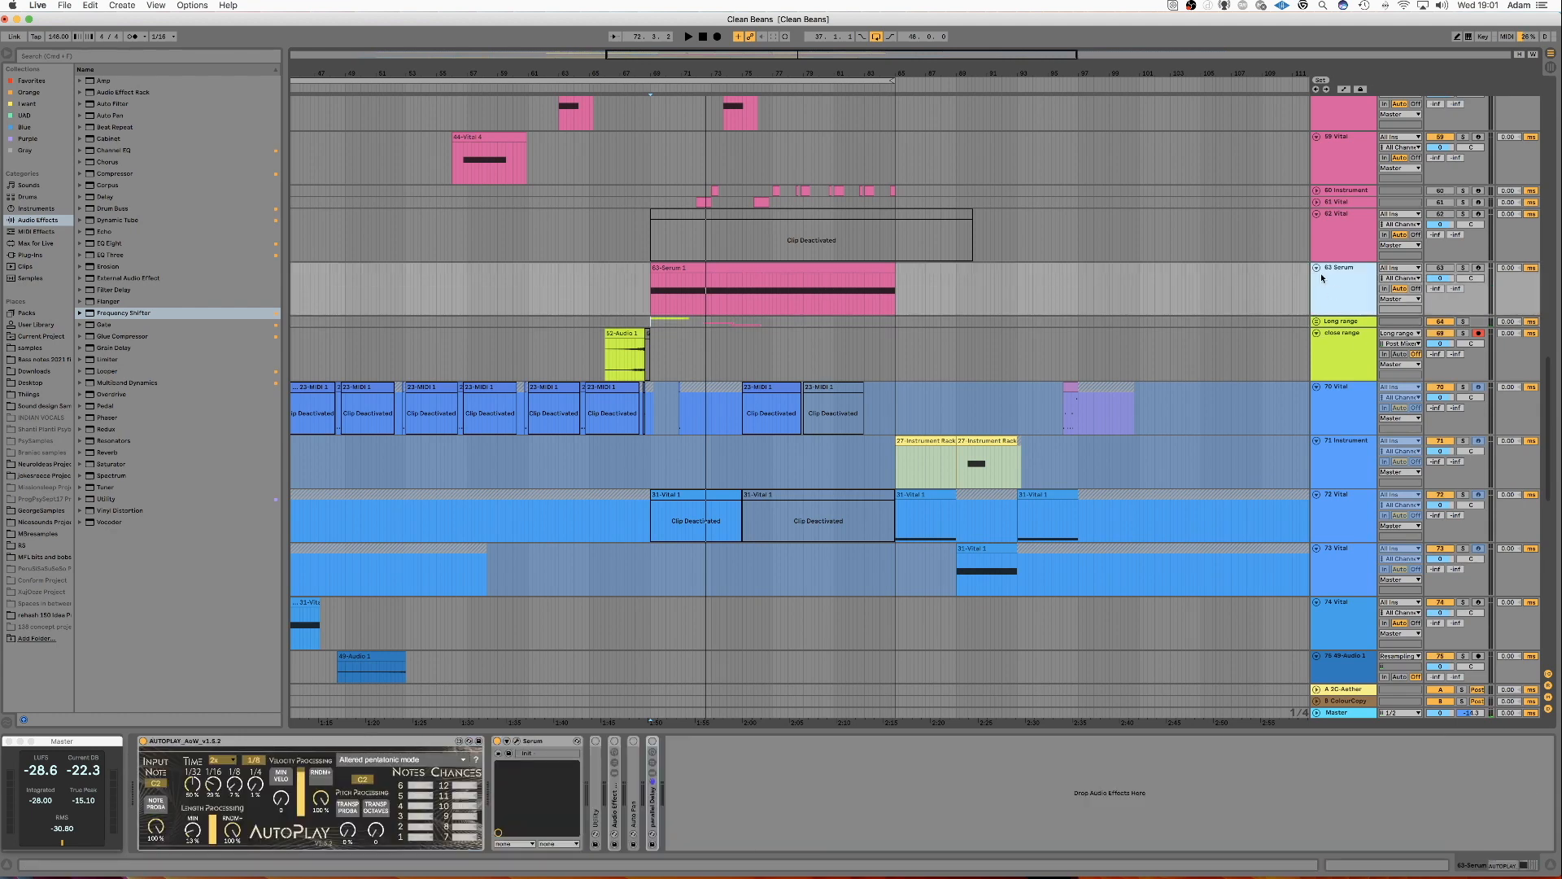
click(1464, 272)
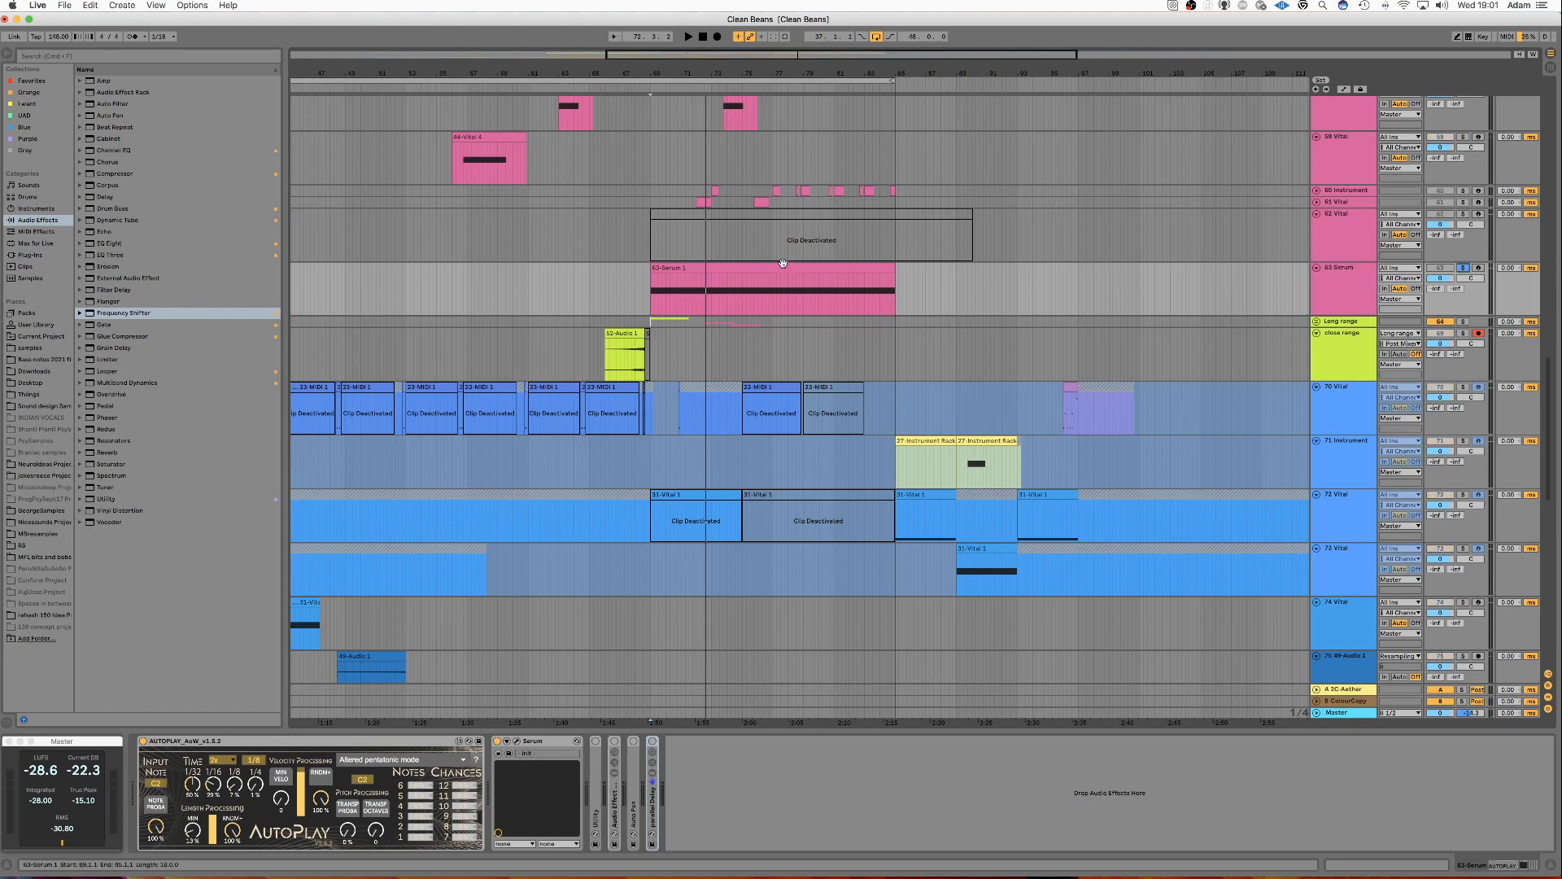
double_click(693, 267)
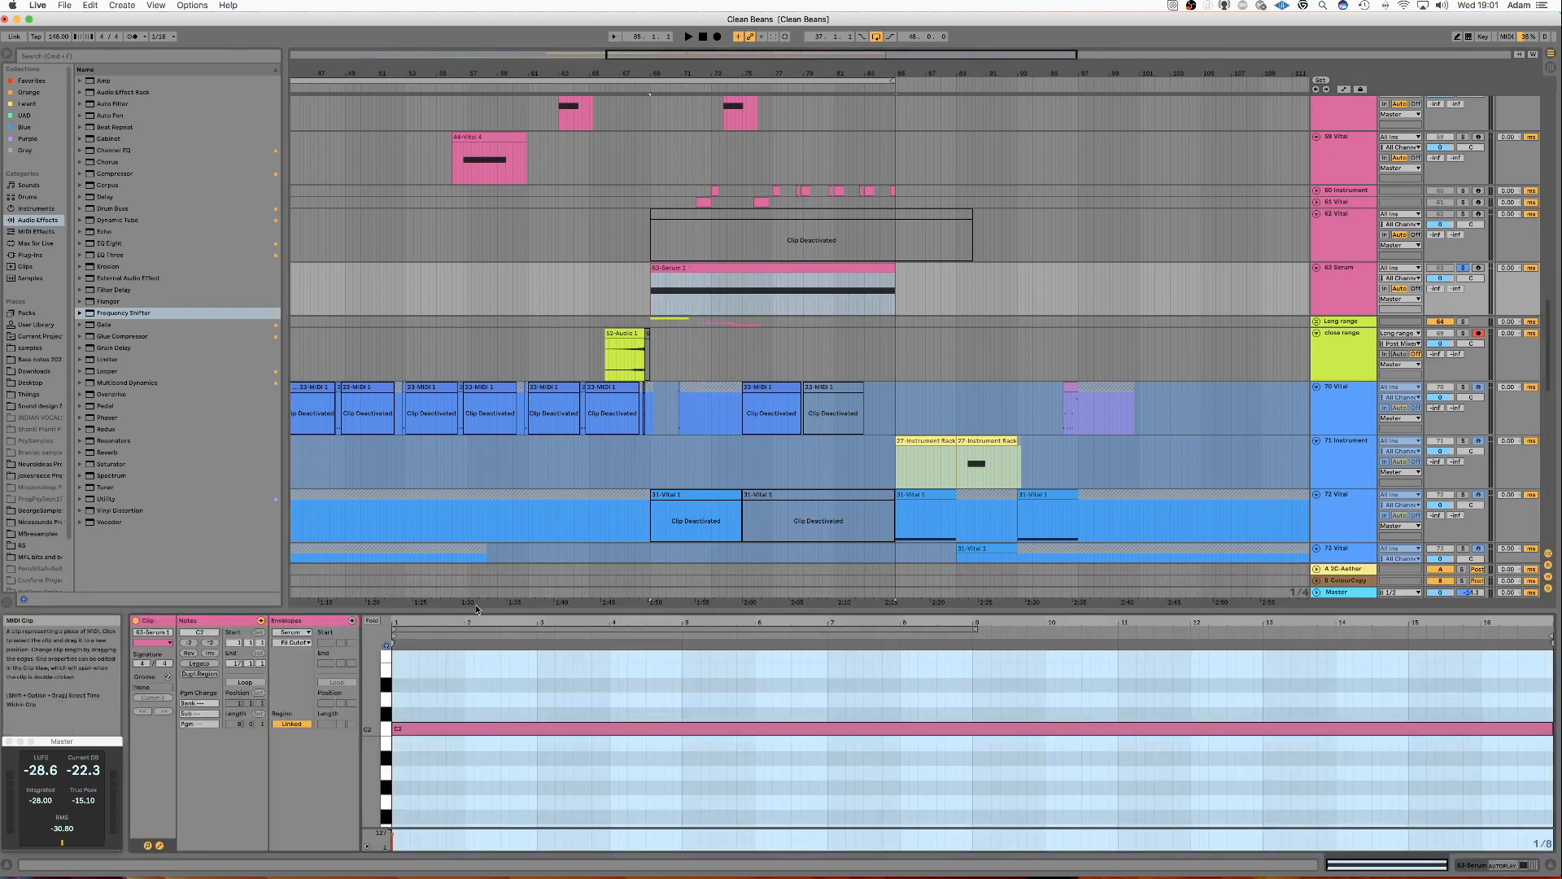
click(395, 733)
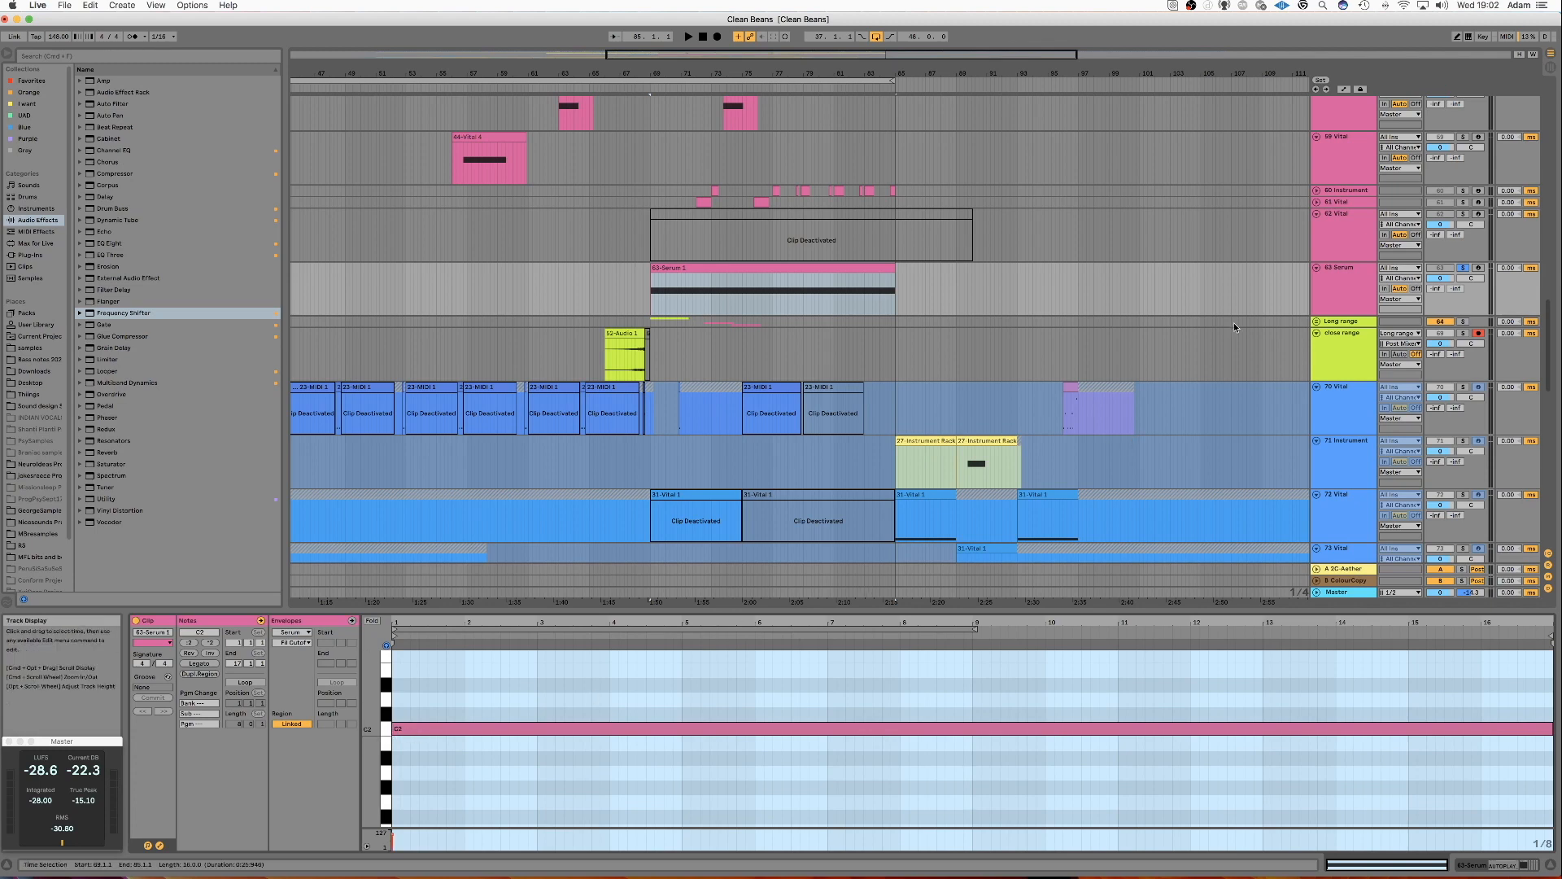
Open the Serum plug-in window from the 63-Serum track's device chain and initialise its preset.
double_click(1357, 281)
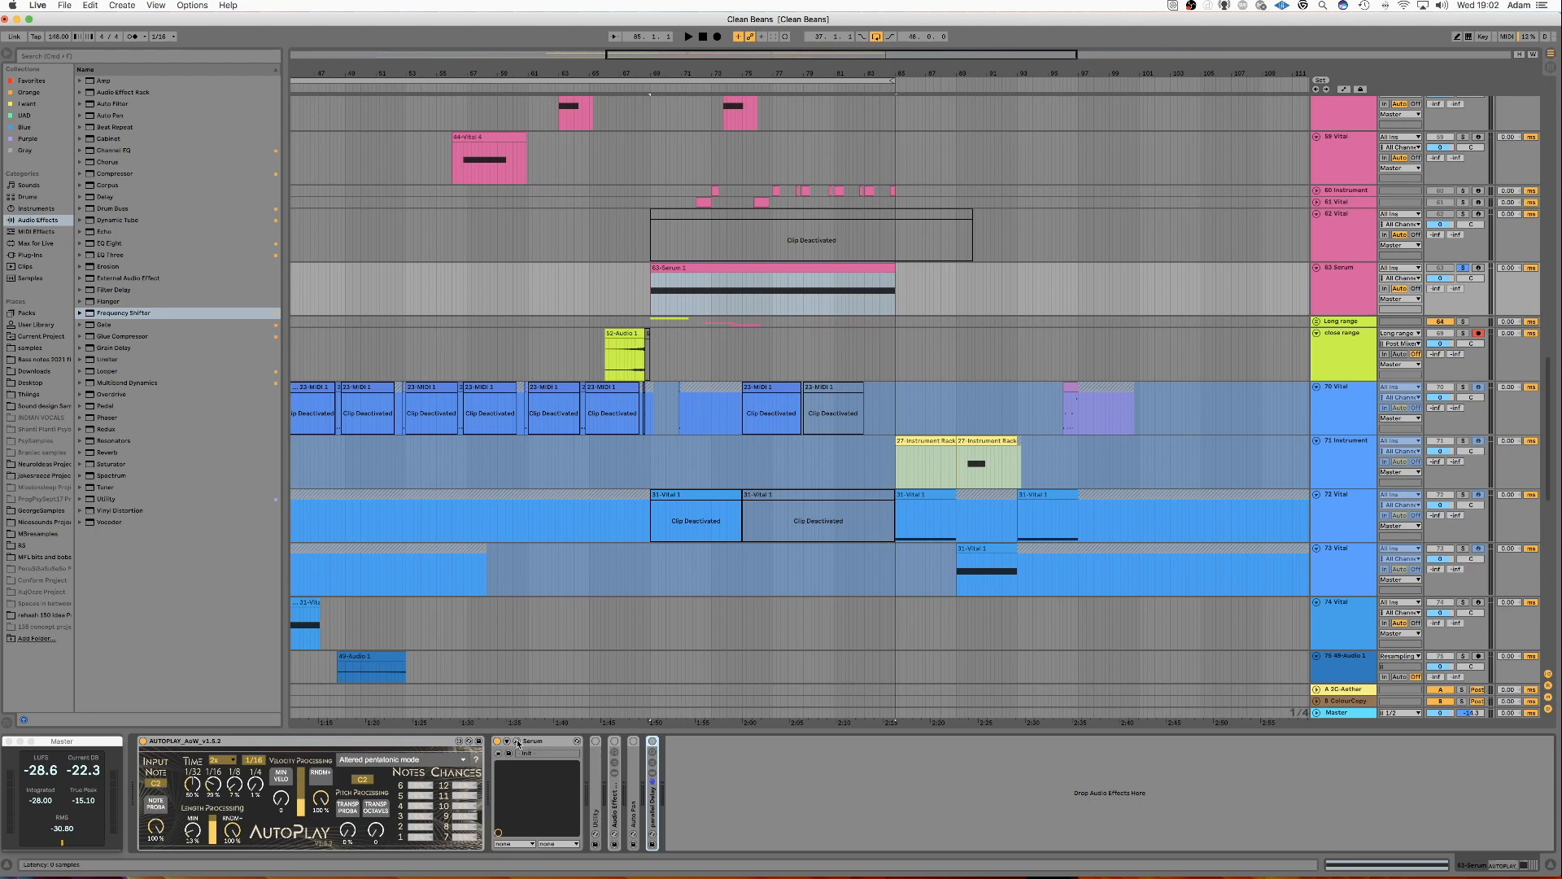
click(183, 744)
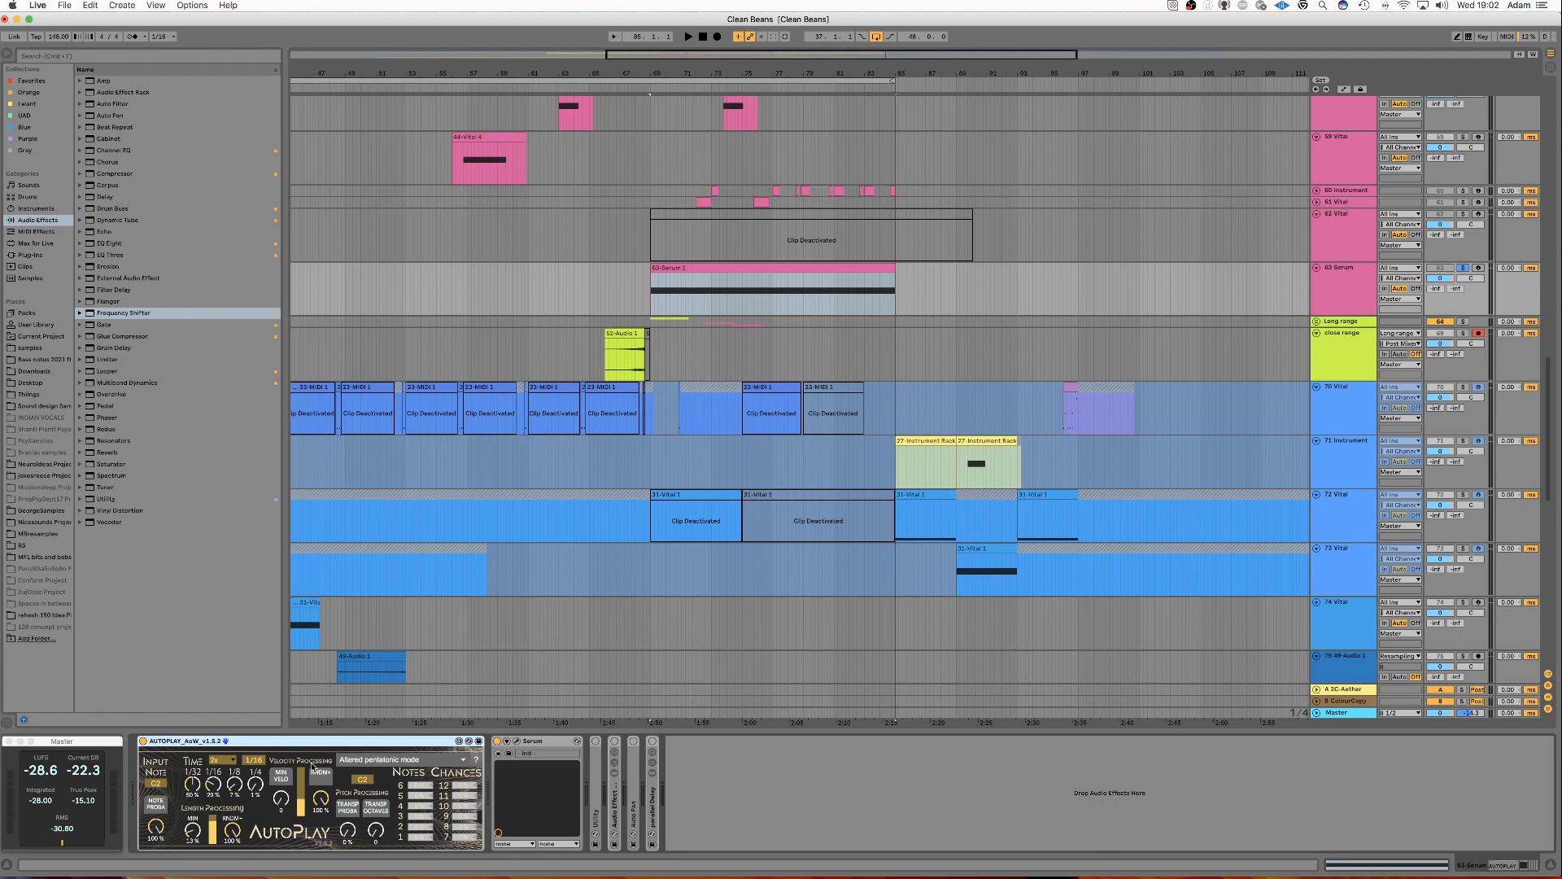
click(517, 742)
drag(888, 64, 803, 123)
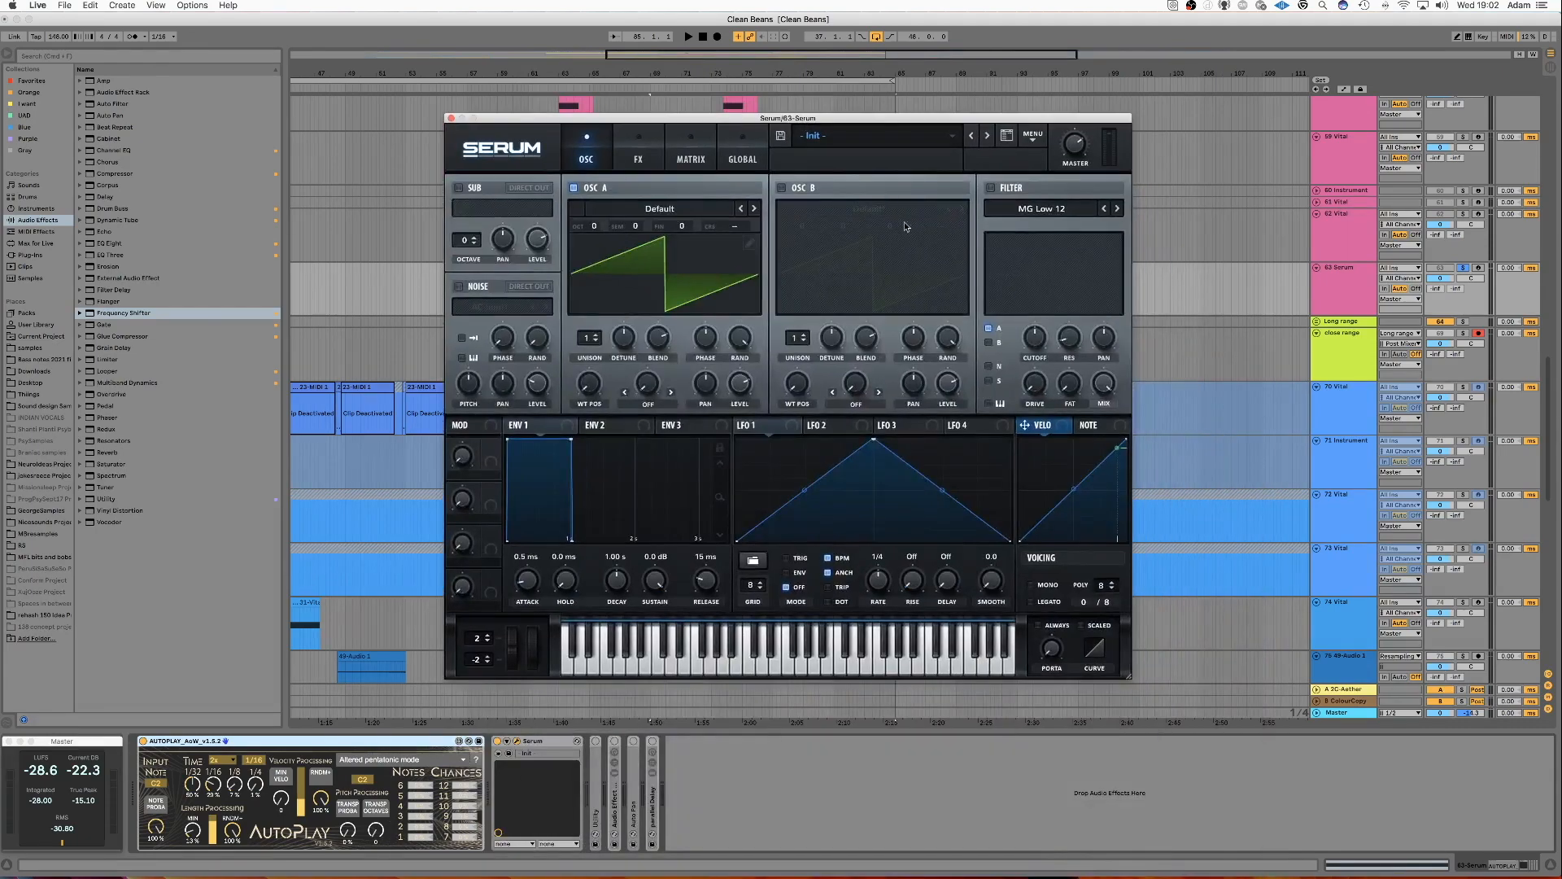
click(1032, 136)
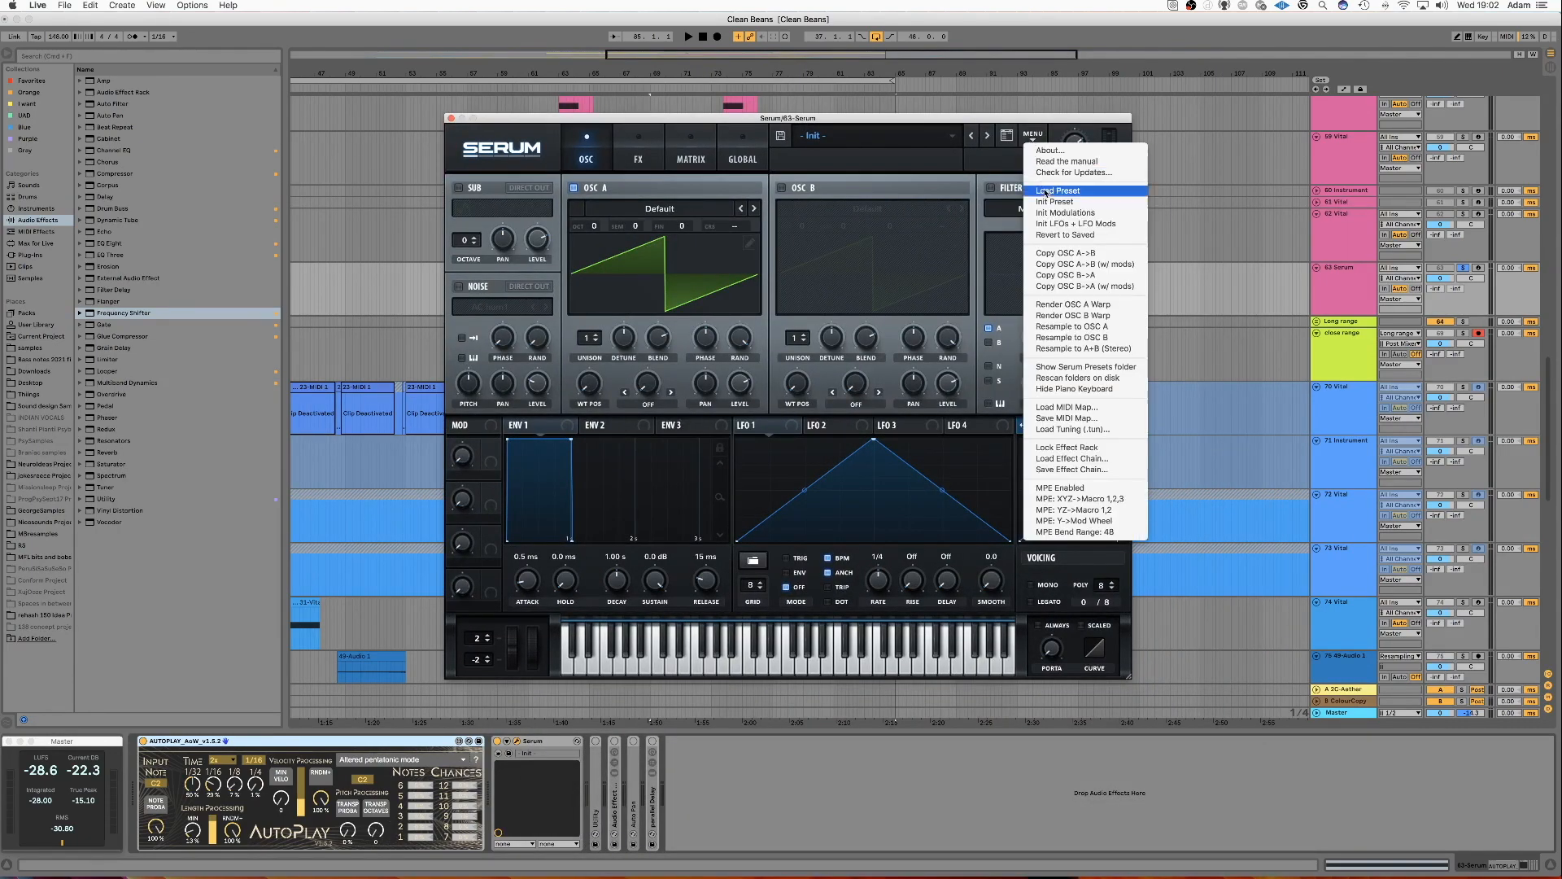
click(1044, 206)
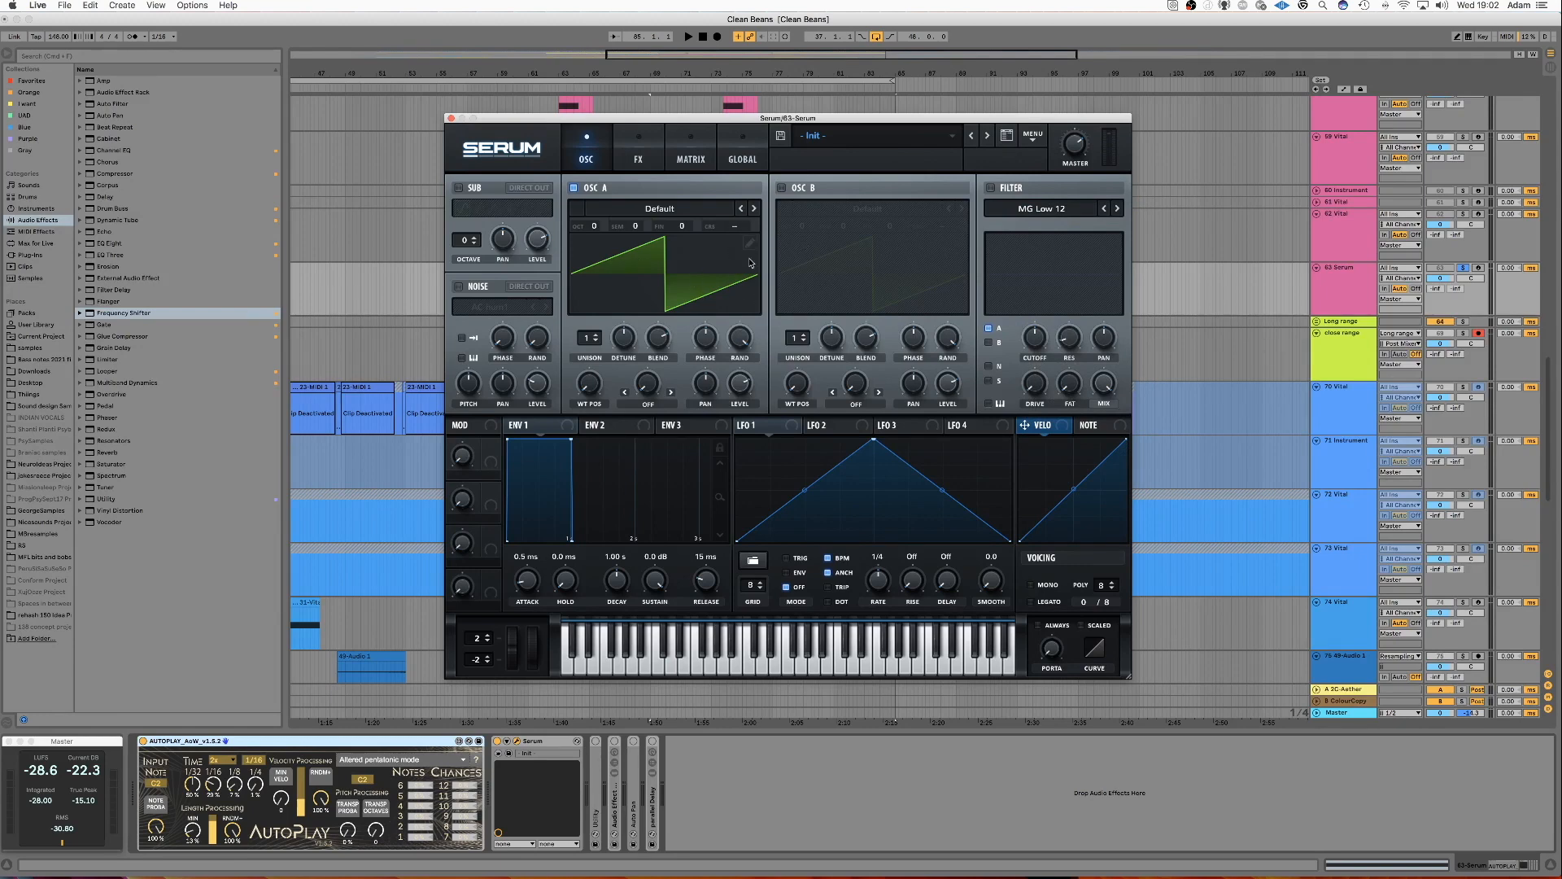
Enable Serum's filter and set its type to Band 24.
click(991, 189)
click(1017, 209)
mouse_move(1026, 222)
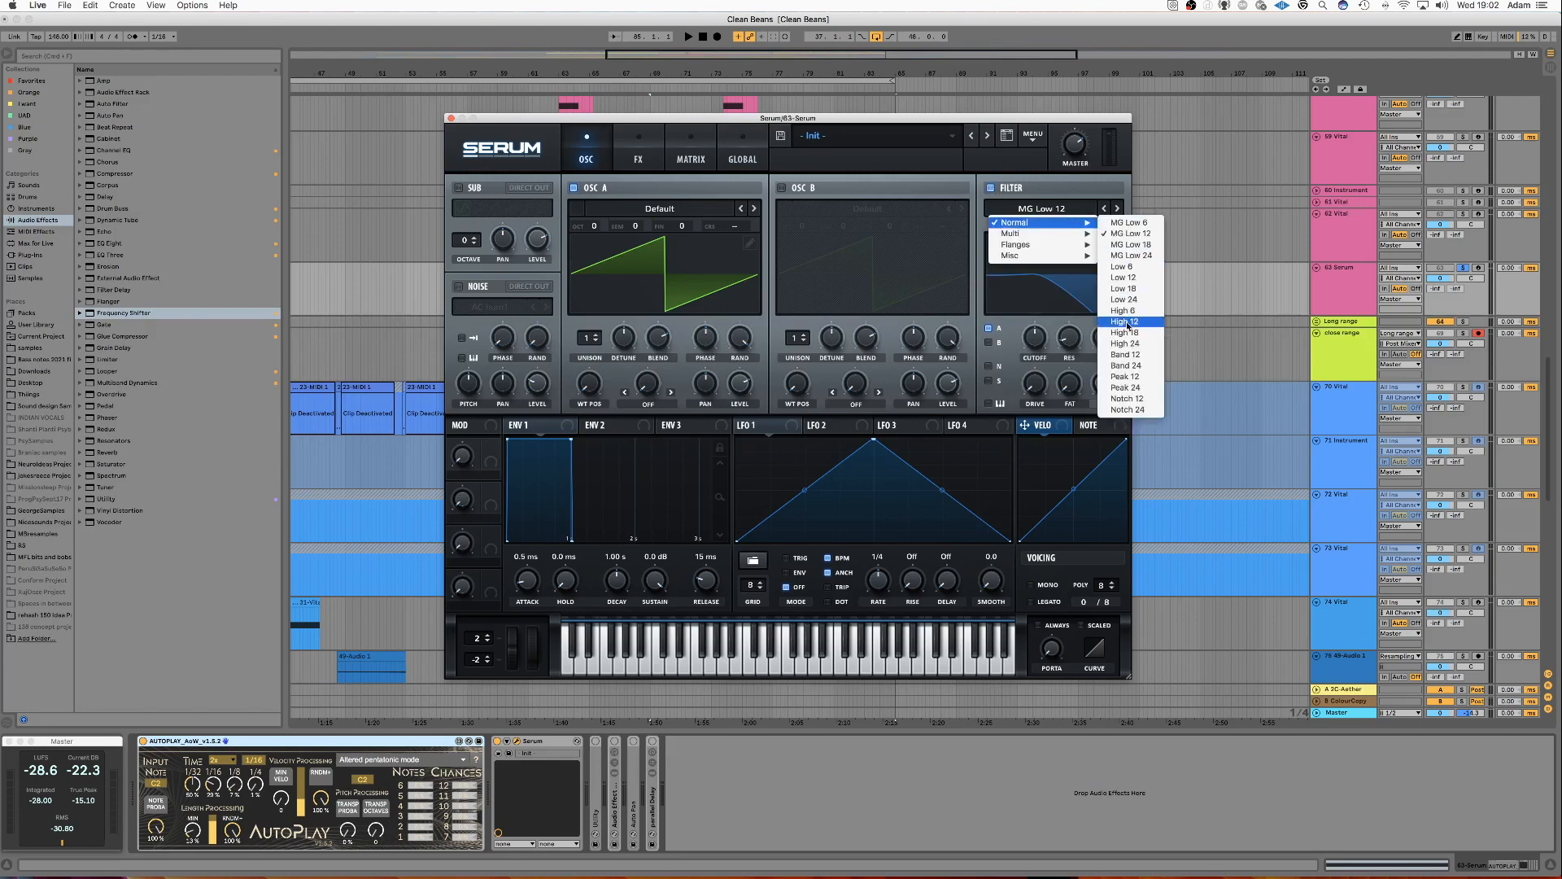
click(1134, 371)
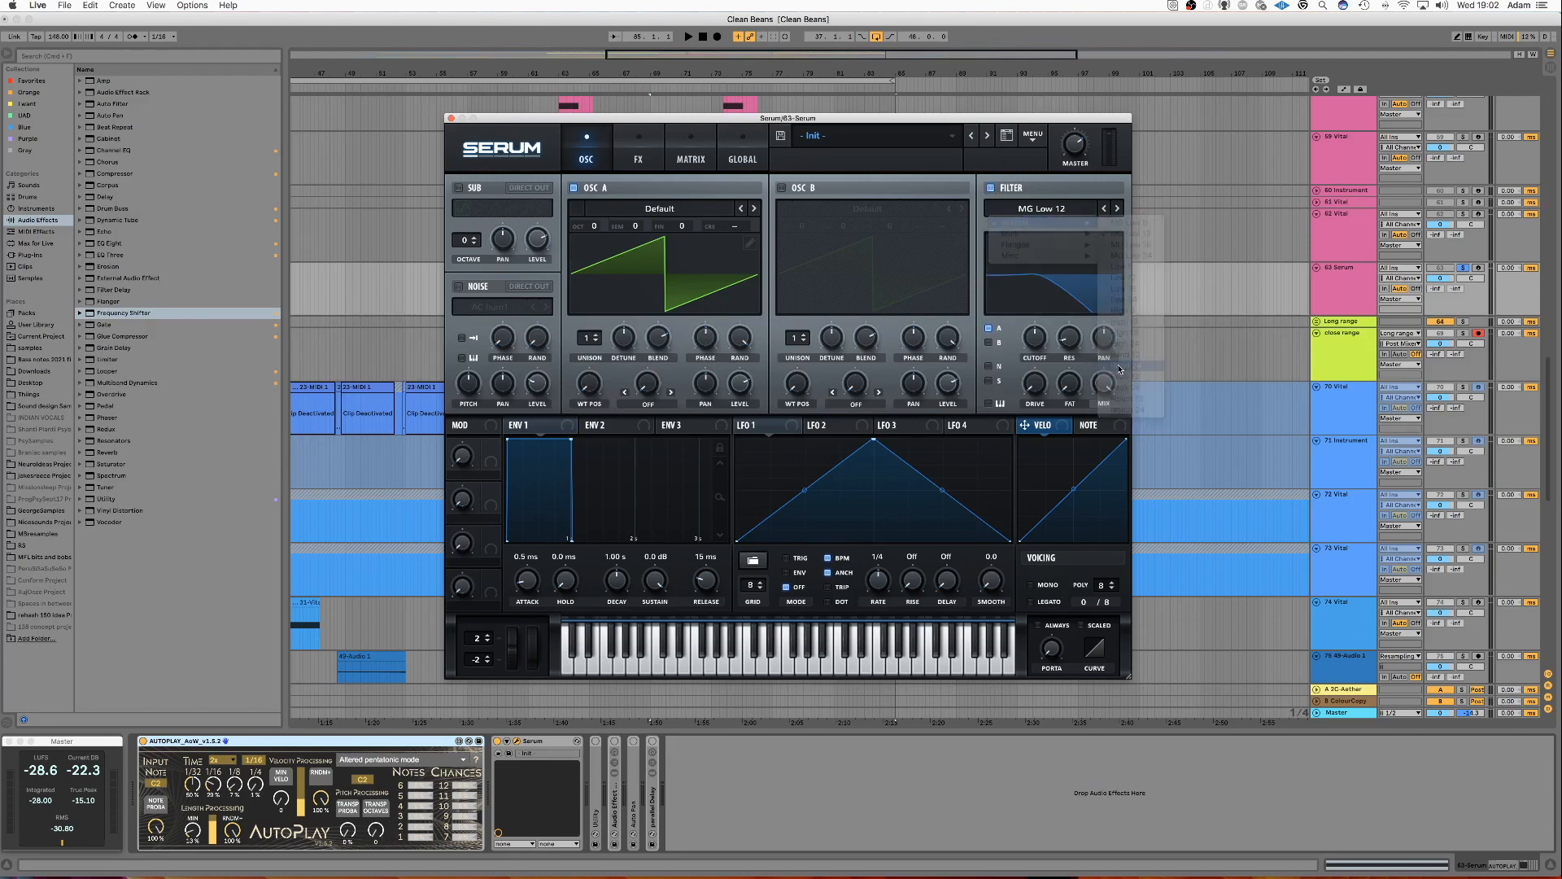
Adjust the band-pass filter's resonance and lower its cutoff.
mouse_move(1071, 345)
mouse_down()
mouse_move(1078, 311)
mouse_move(1078, 347)
mouse_up()
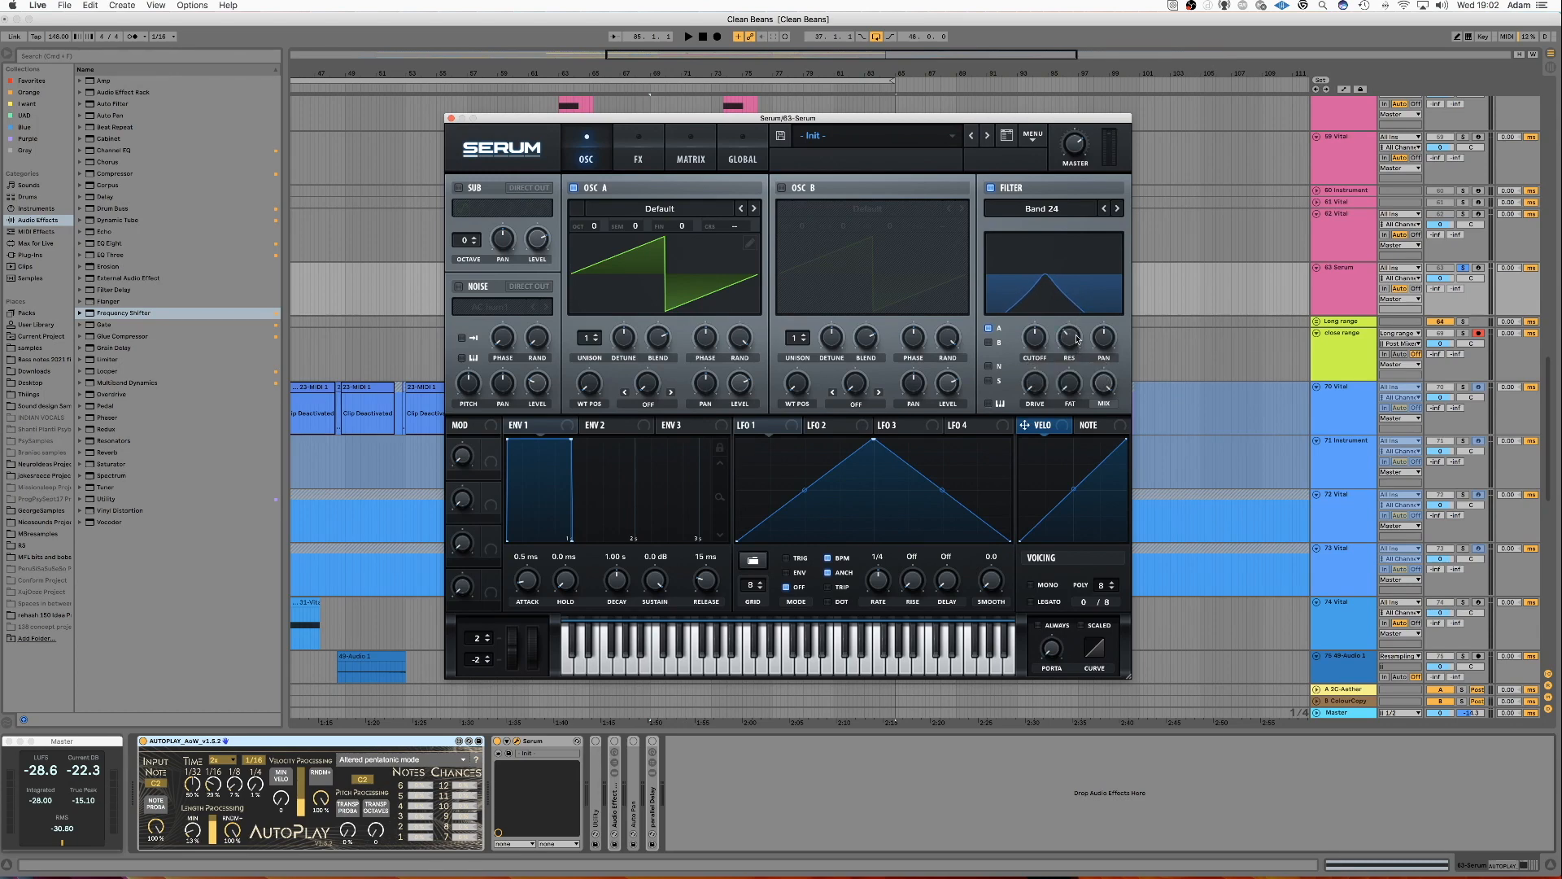
mouse_move(1077, 339)
mouse_move(1035, 342)
mouse_down()
mouse_move(1034, 360)
mouse_move(1034, 344)
mouse_up()
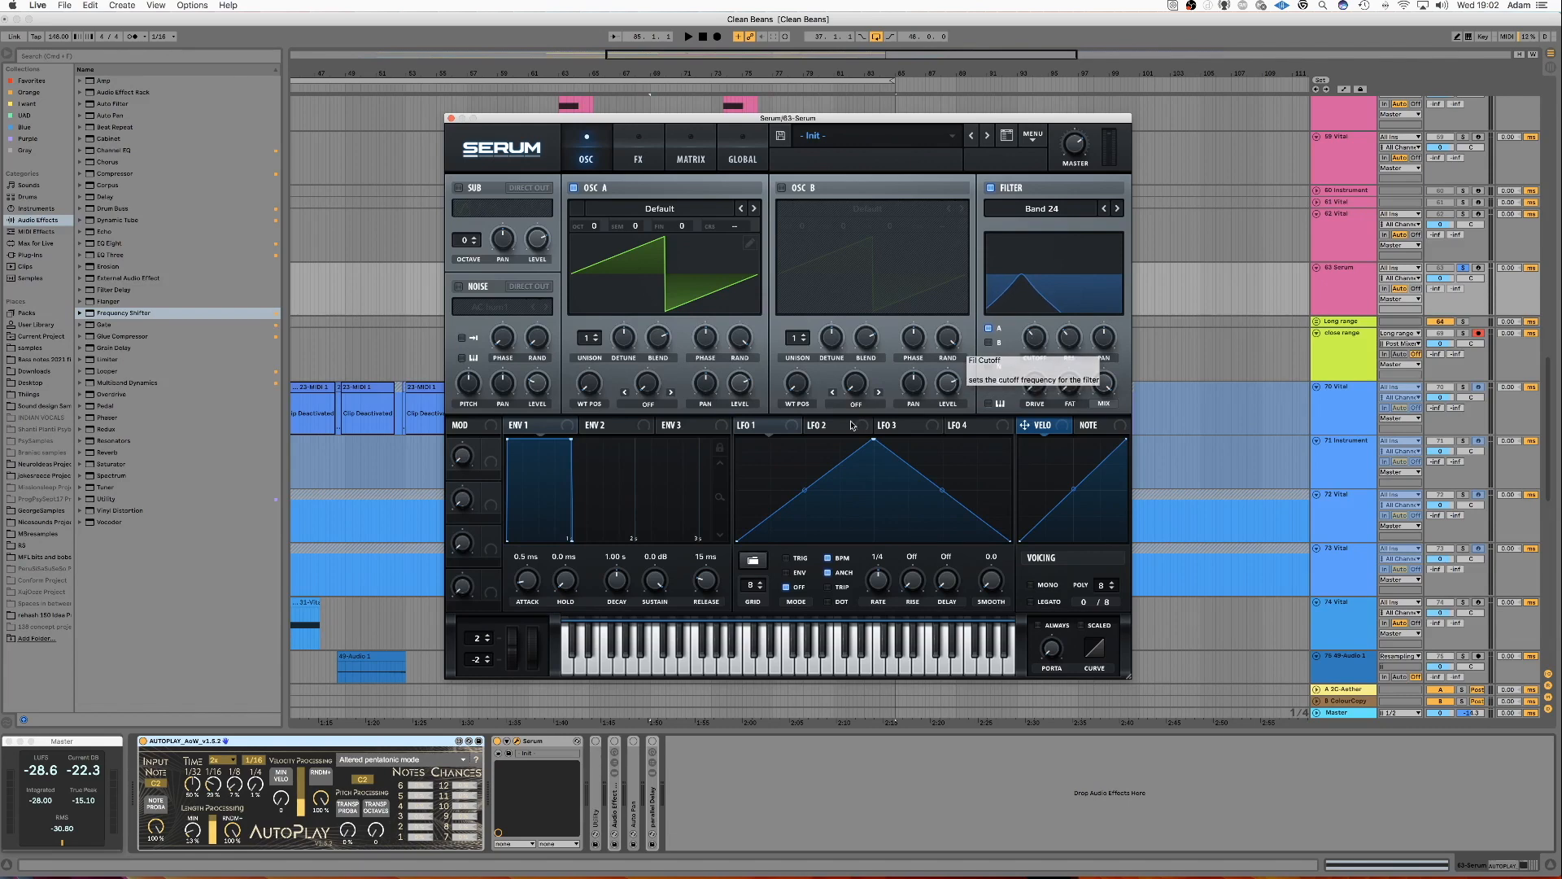
Assign Macro 1 to the filter cutoff and audition the sound while sweeping the macro.
mouse_move(496, 454)
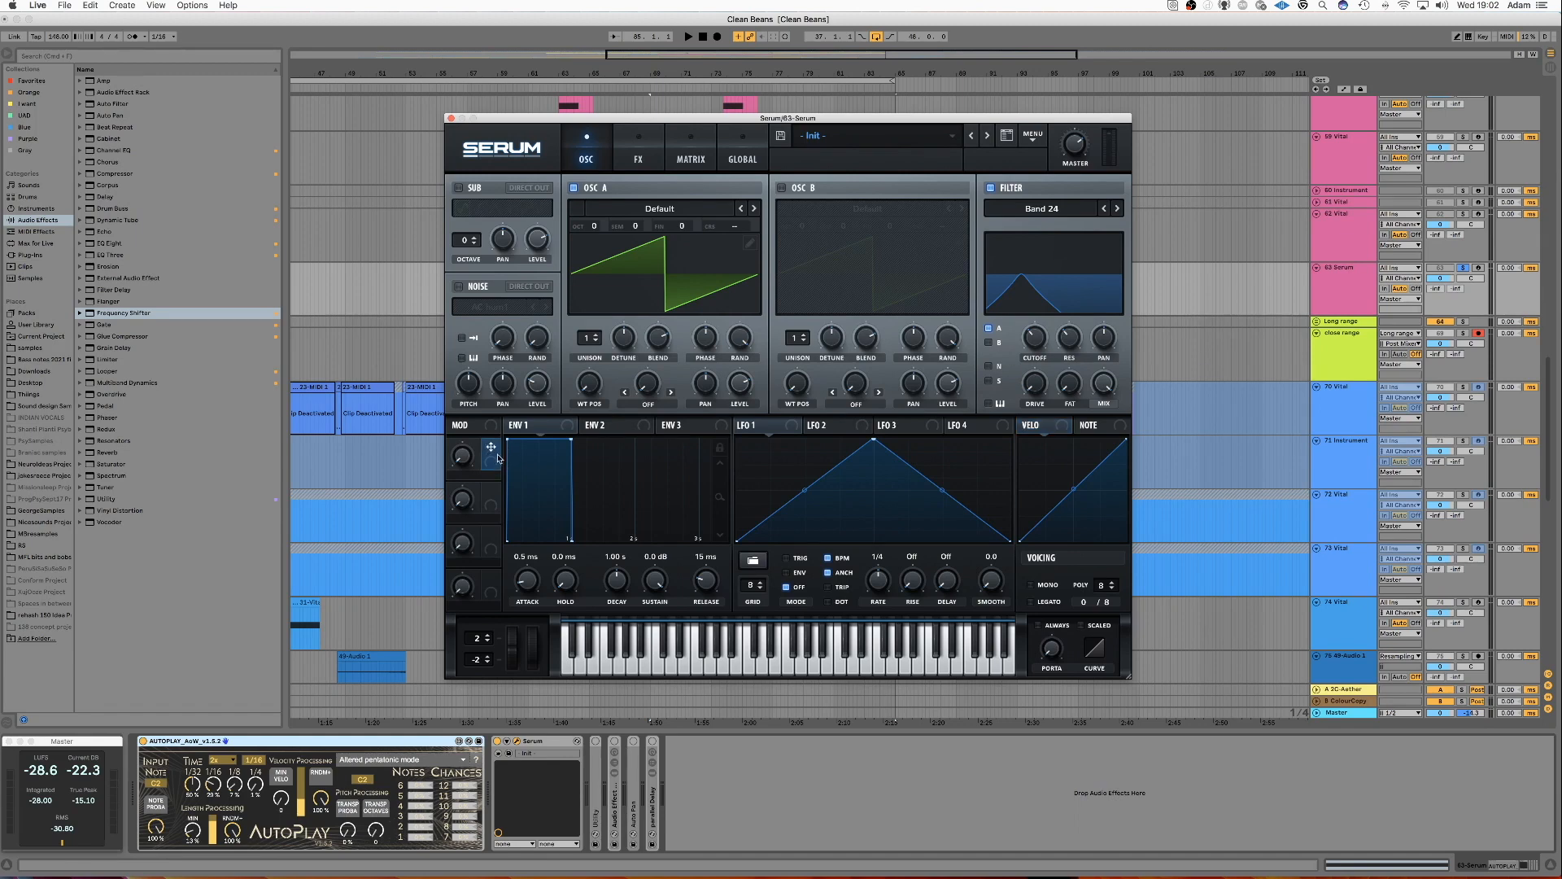
drag(492, 449, 1040, 338)
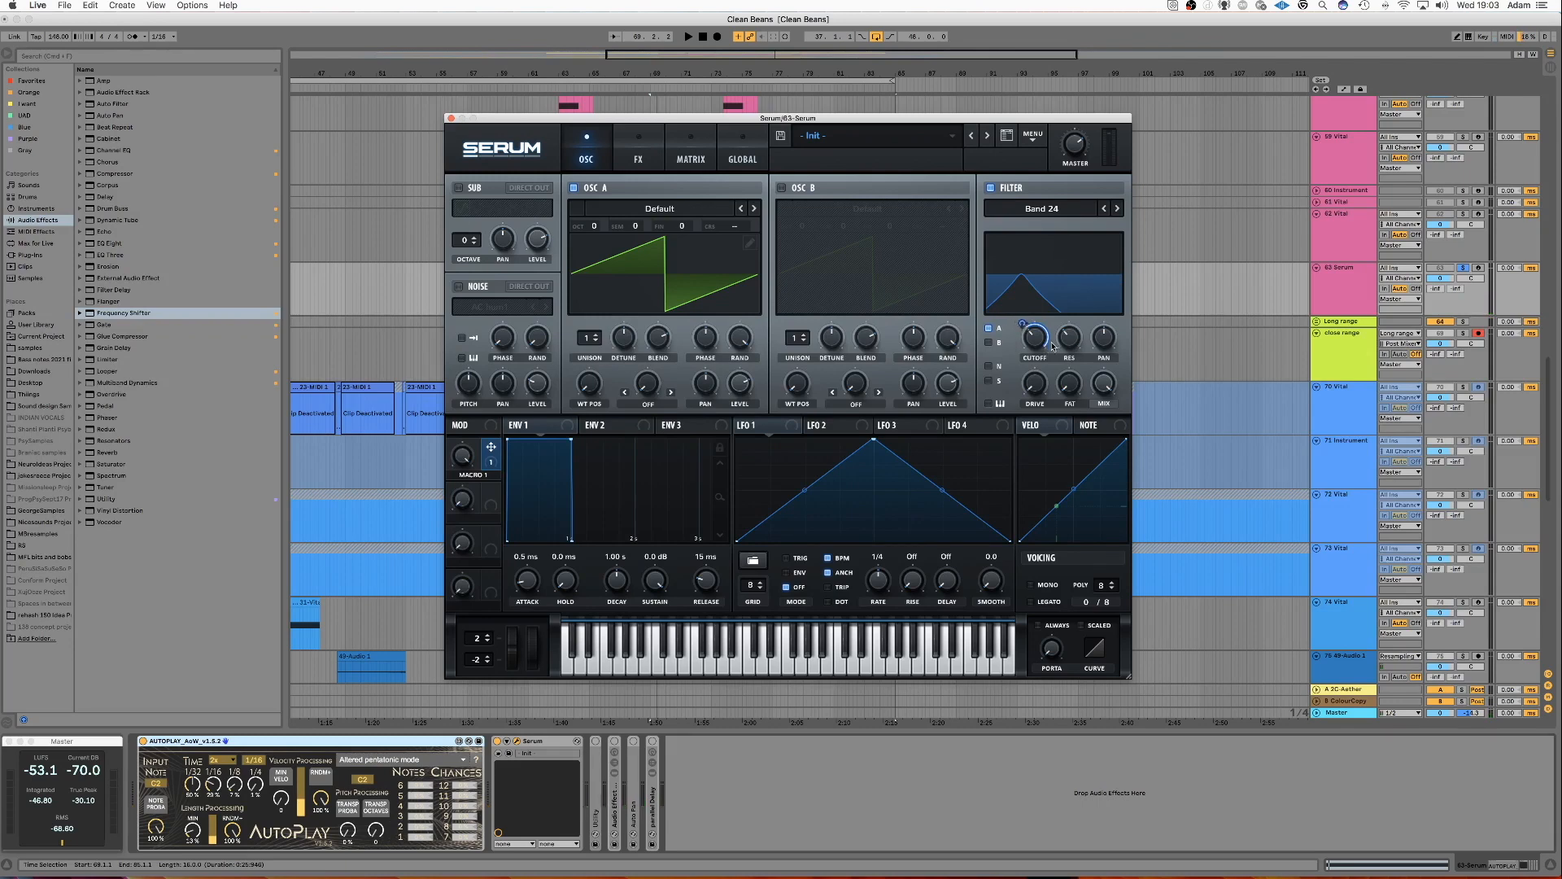
mouse_move(1022, 323)
key(space)
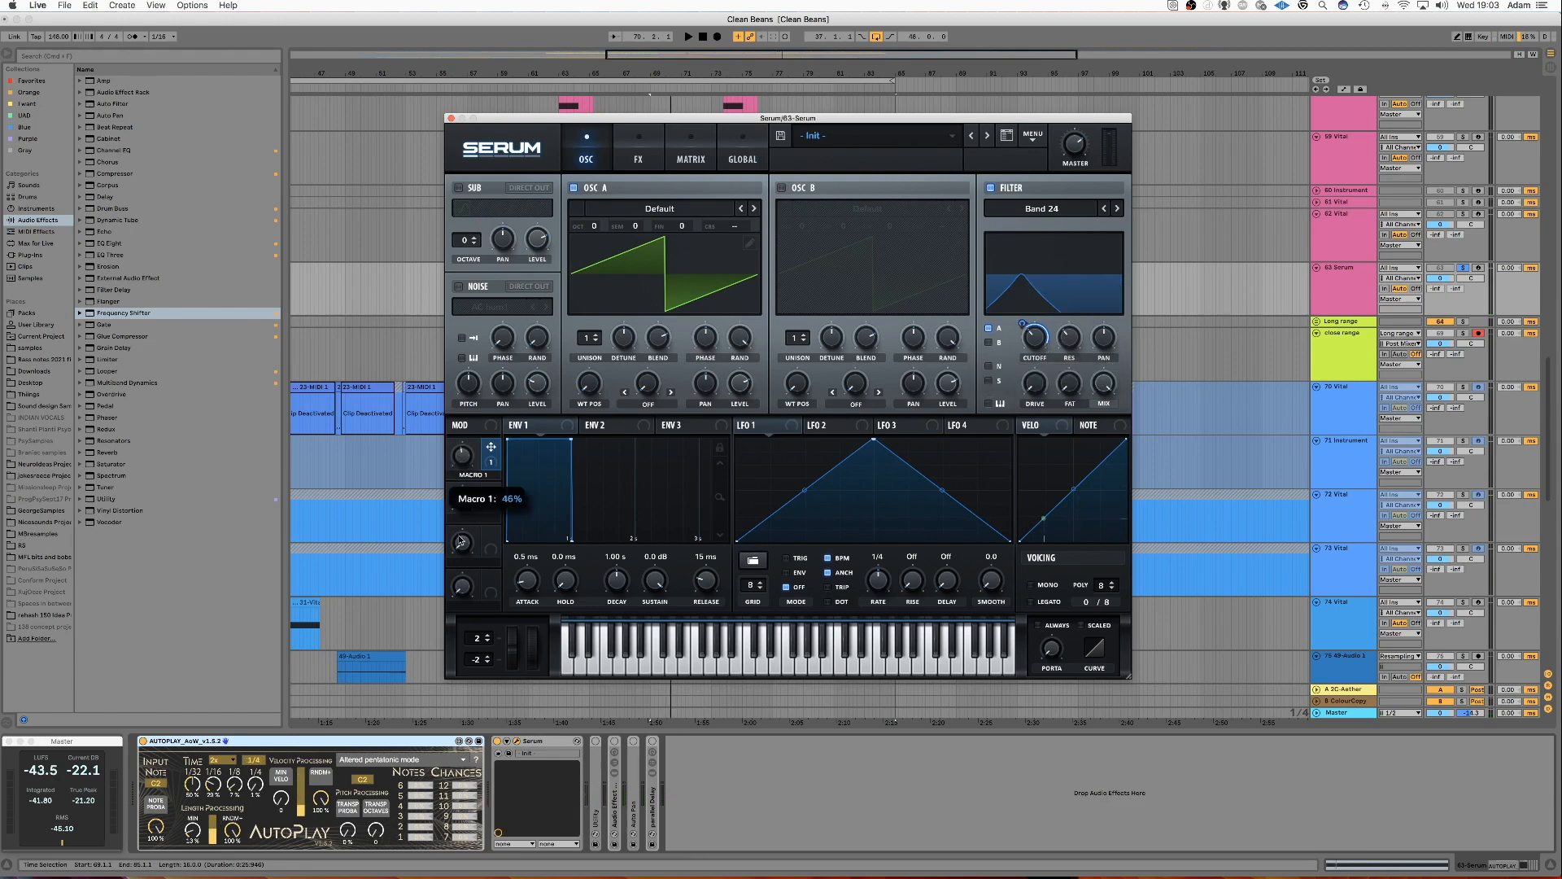
key(space)
drag(467, 474, 446, 409)
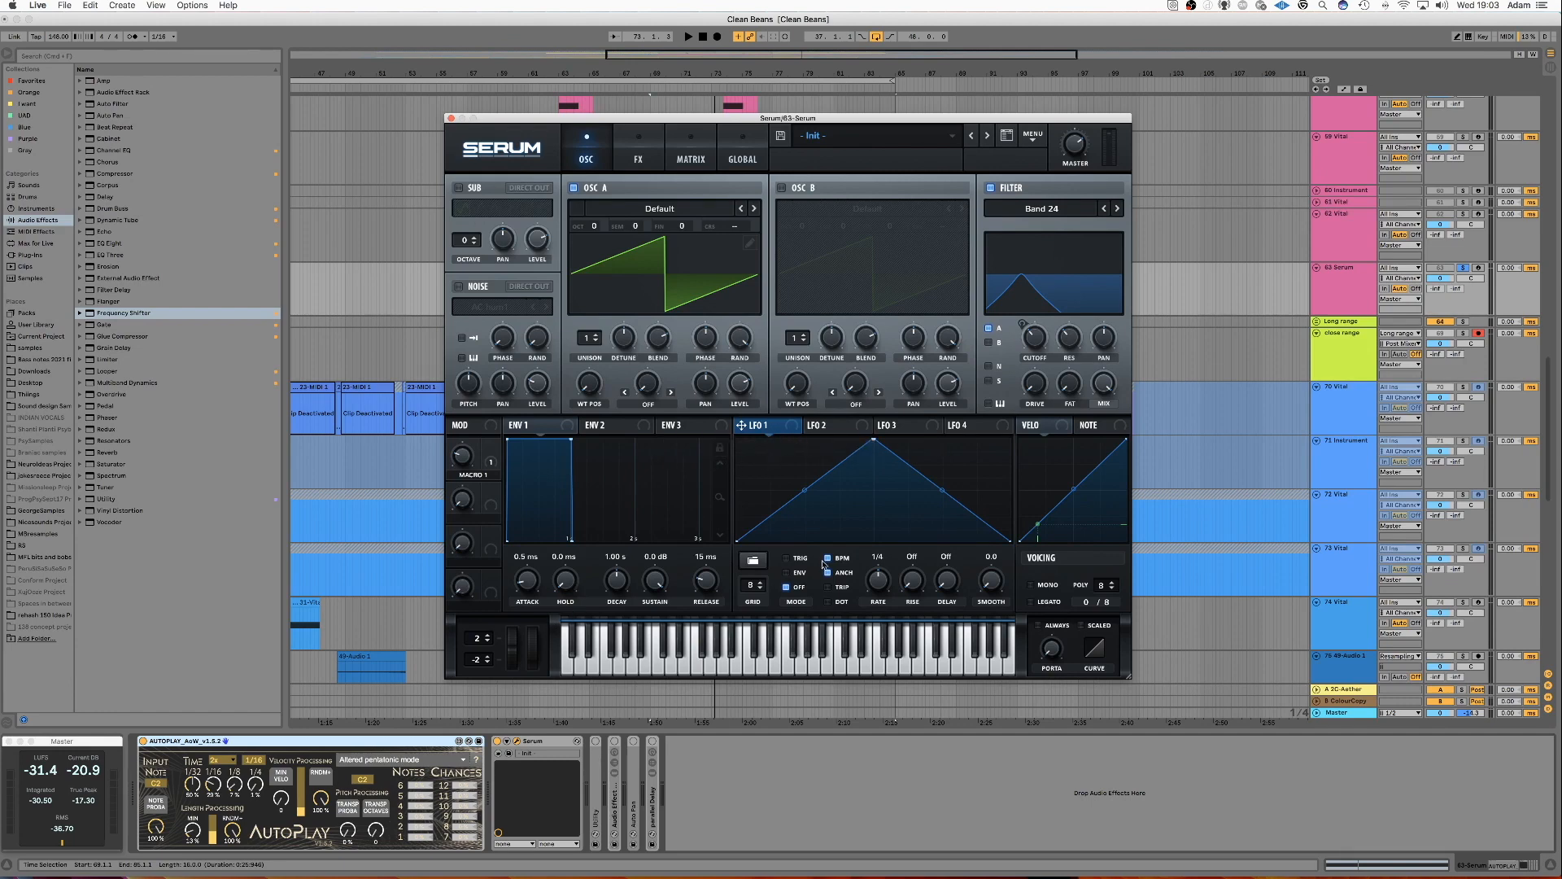
Modulate oscillator A's fine tuning with LFO 1 at a rate of 8 bar, and audition it while sweeping Macro 1.
drag(519, 650, 505, 665)
drag(757, 432, 682, 228)
key(space)
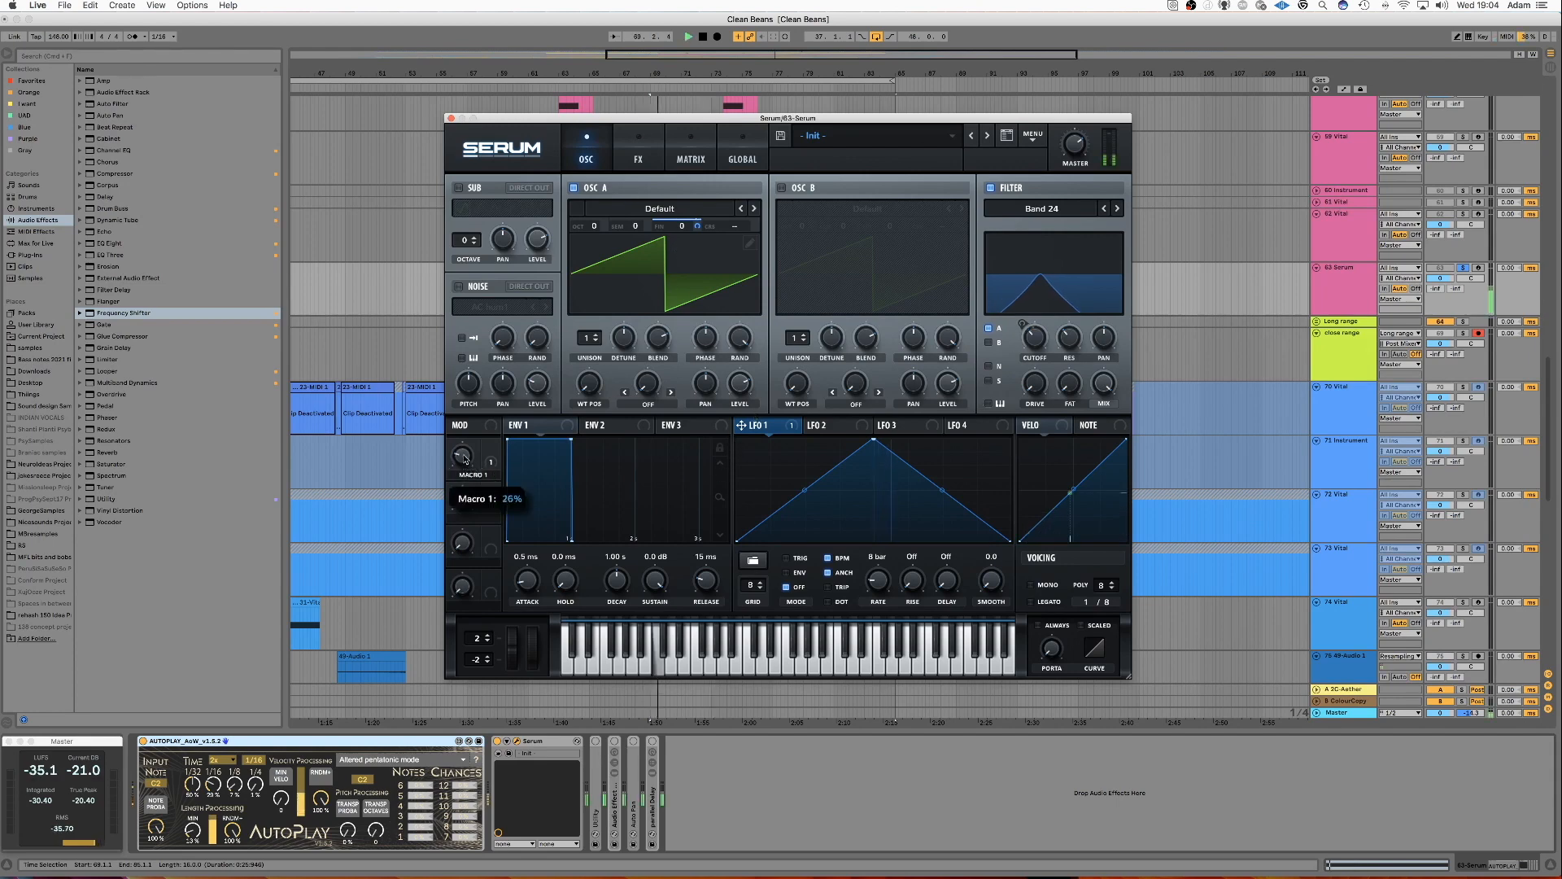
mouse_move(465, 422)
mouse_down()
mouse_move(462, 463)
mouse_move(460, 409)
mouse_move(461, 447)
mouse_up()
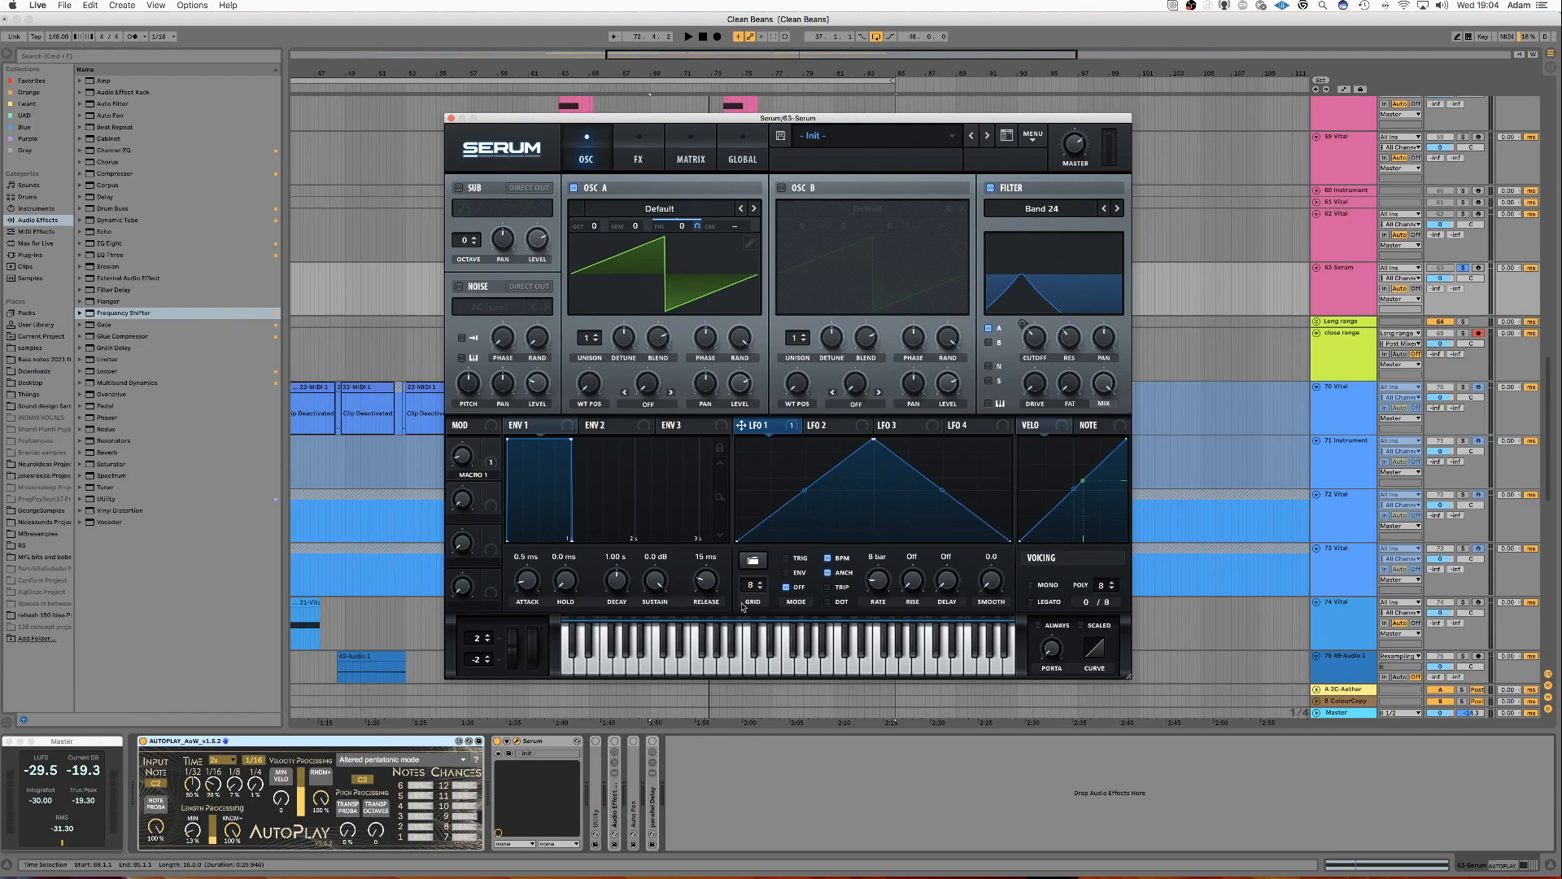
Enable the parallel Delay rack on the Serum track and play the part while sweeping Macro 1.
click(653, 742)
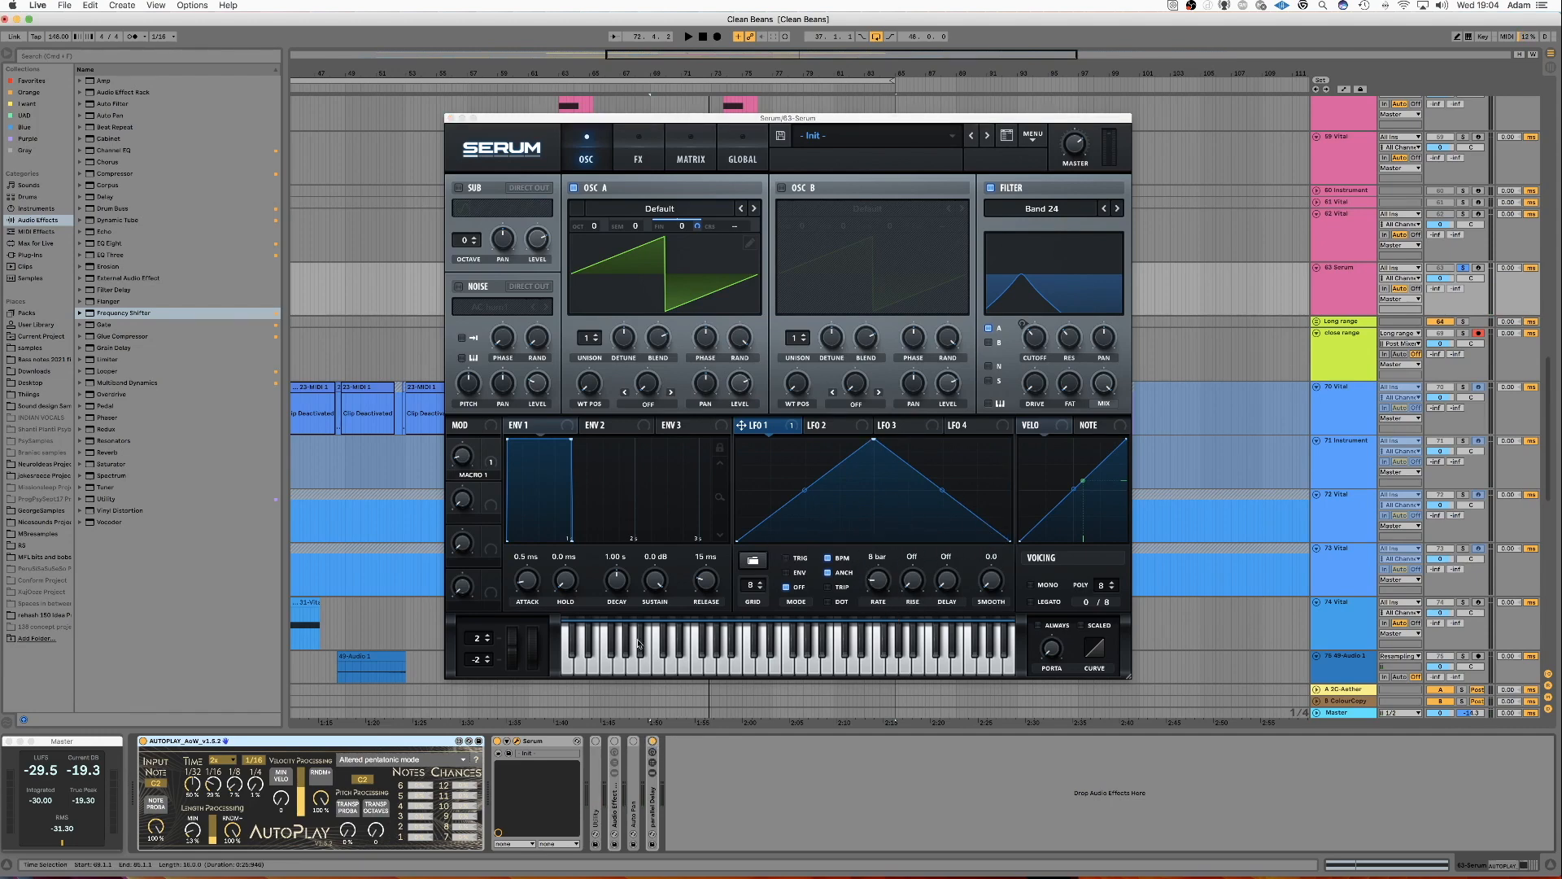
drag(460, 465, 461, 455)
key(space)
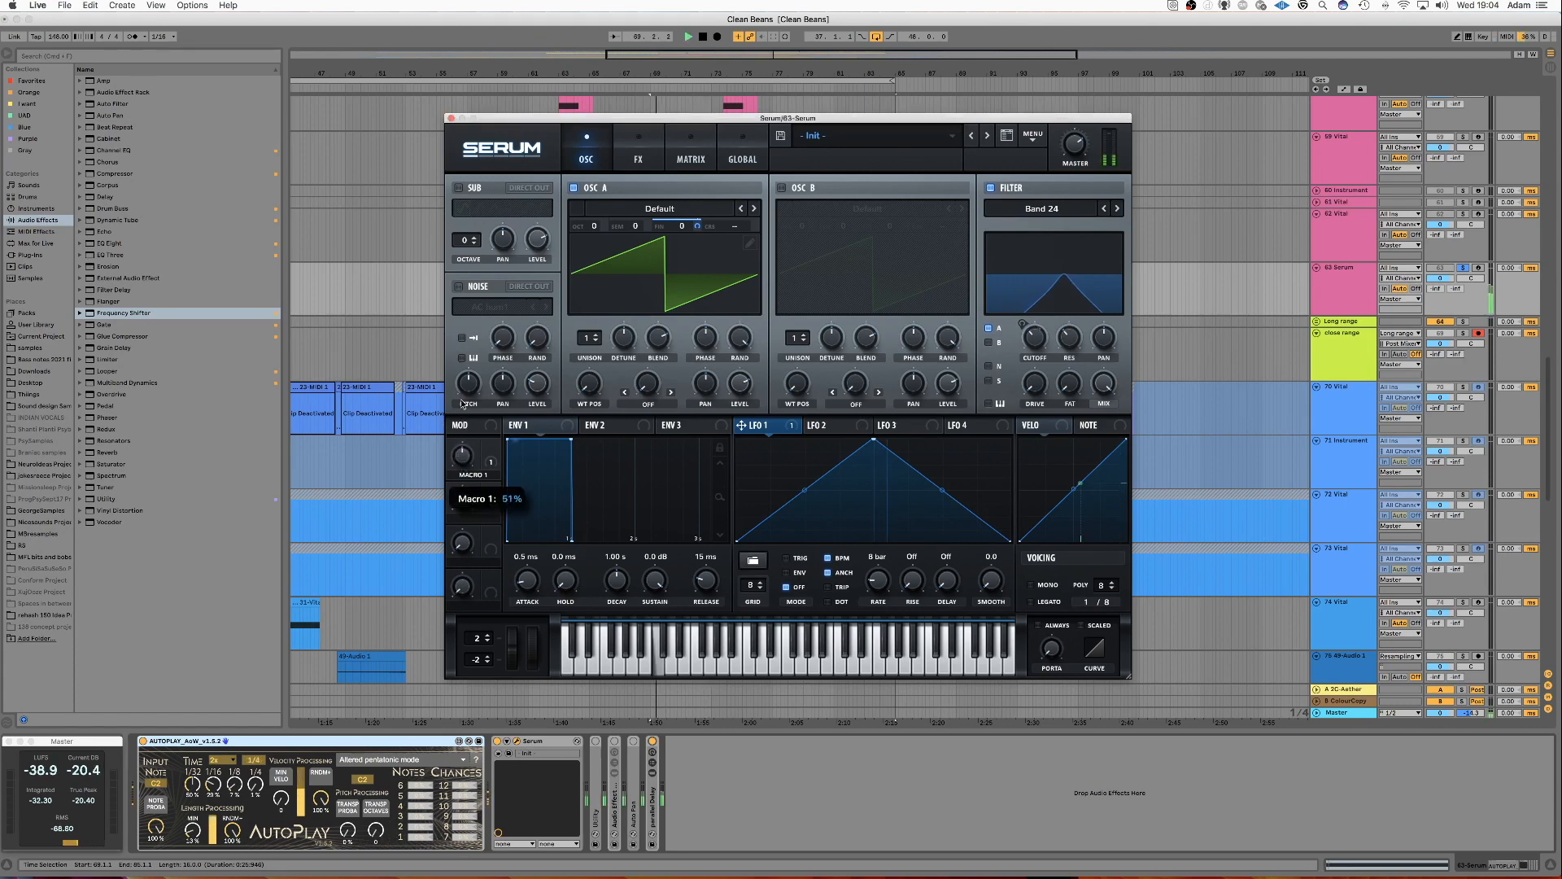
mouse_move(464, 372)
mouse_down()
mouse_move(461, 462)
mouse_move(461, 401)
mouse_up()
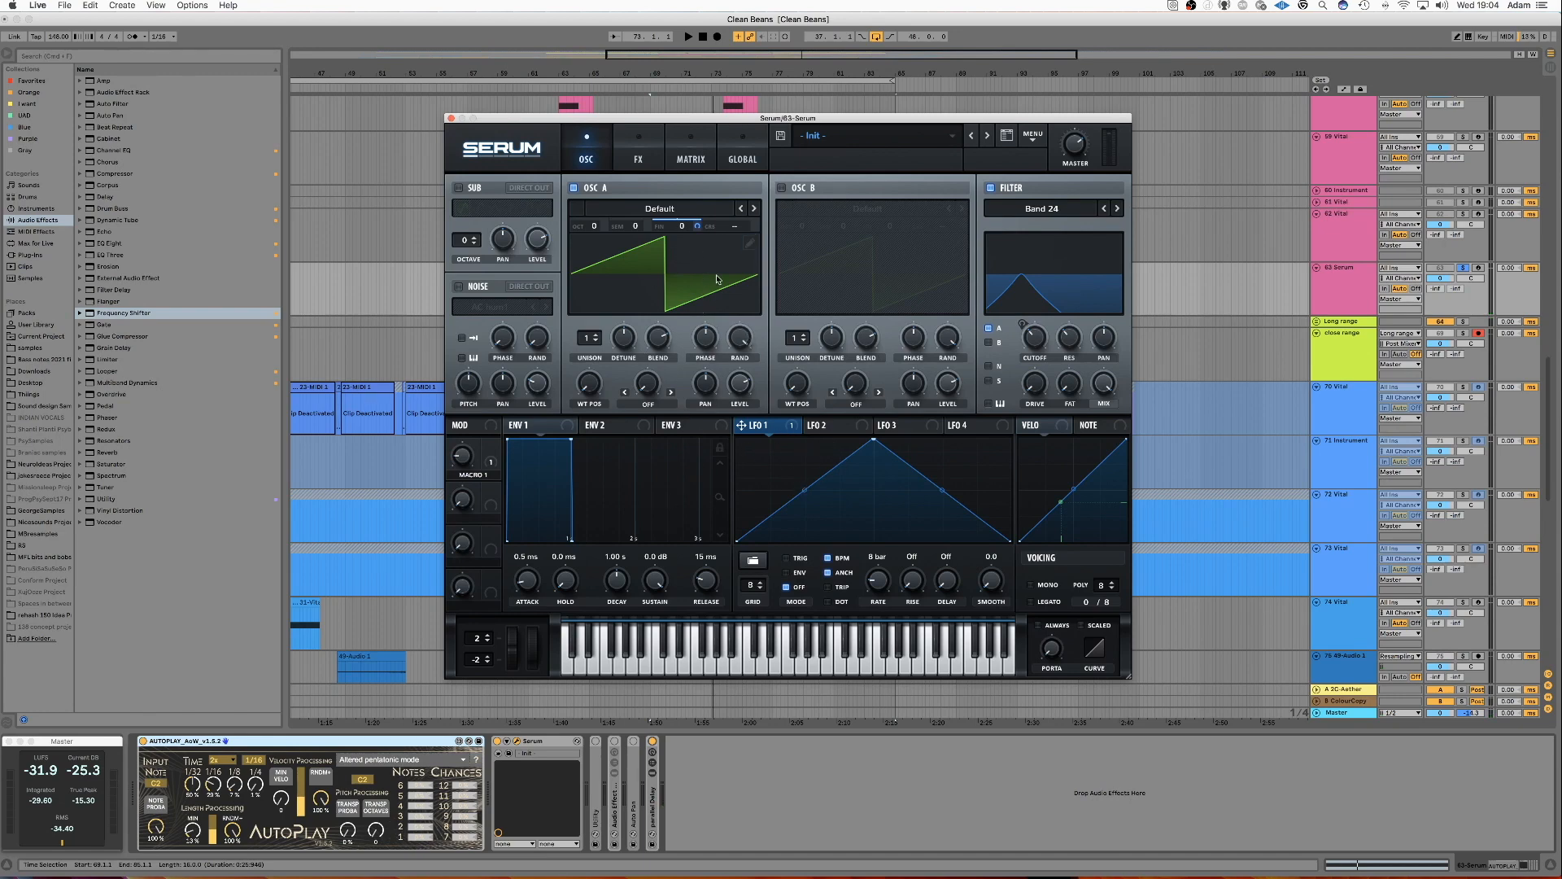
Add a second frame to oscillator A's wavetable and apply the Proc:Squarify formula to it.
click(750, 243)
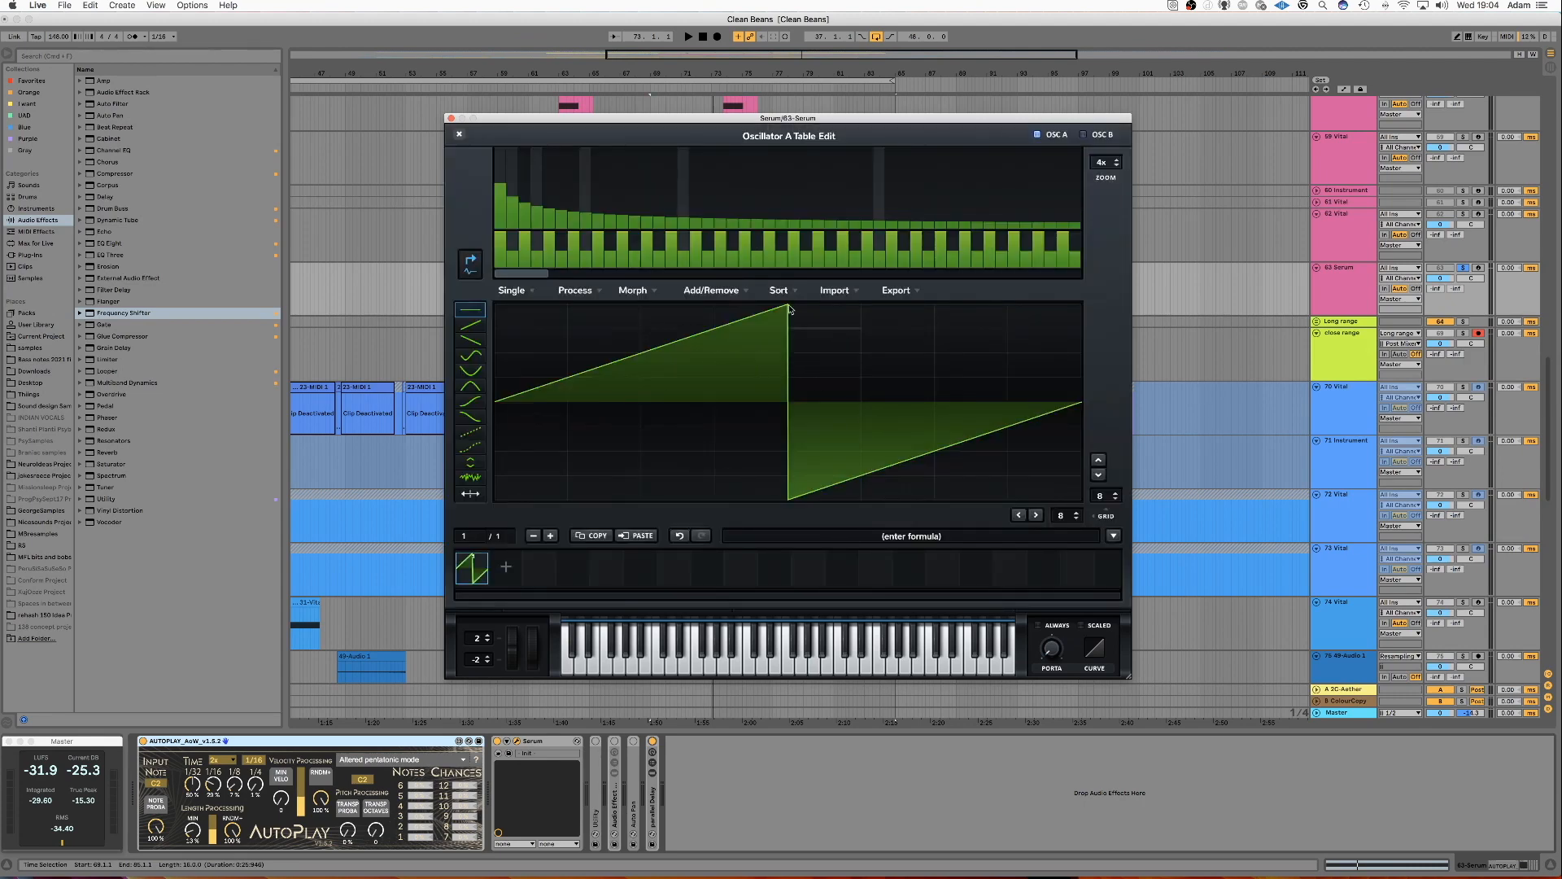
click(503, 568)
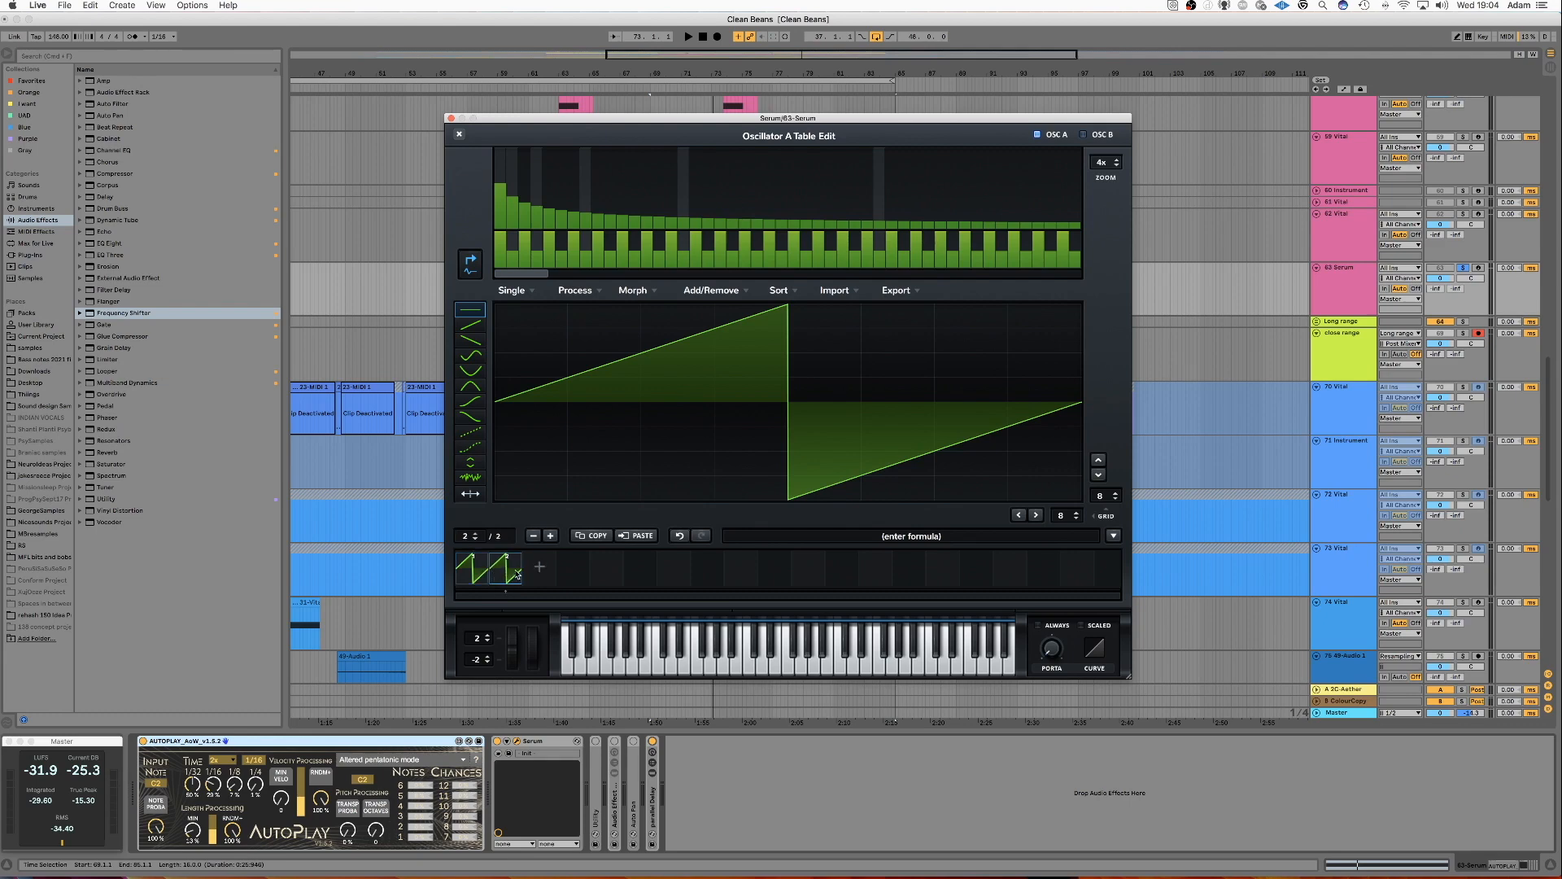
click(1115, 539)
mouse_move(1139, 548)
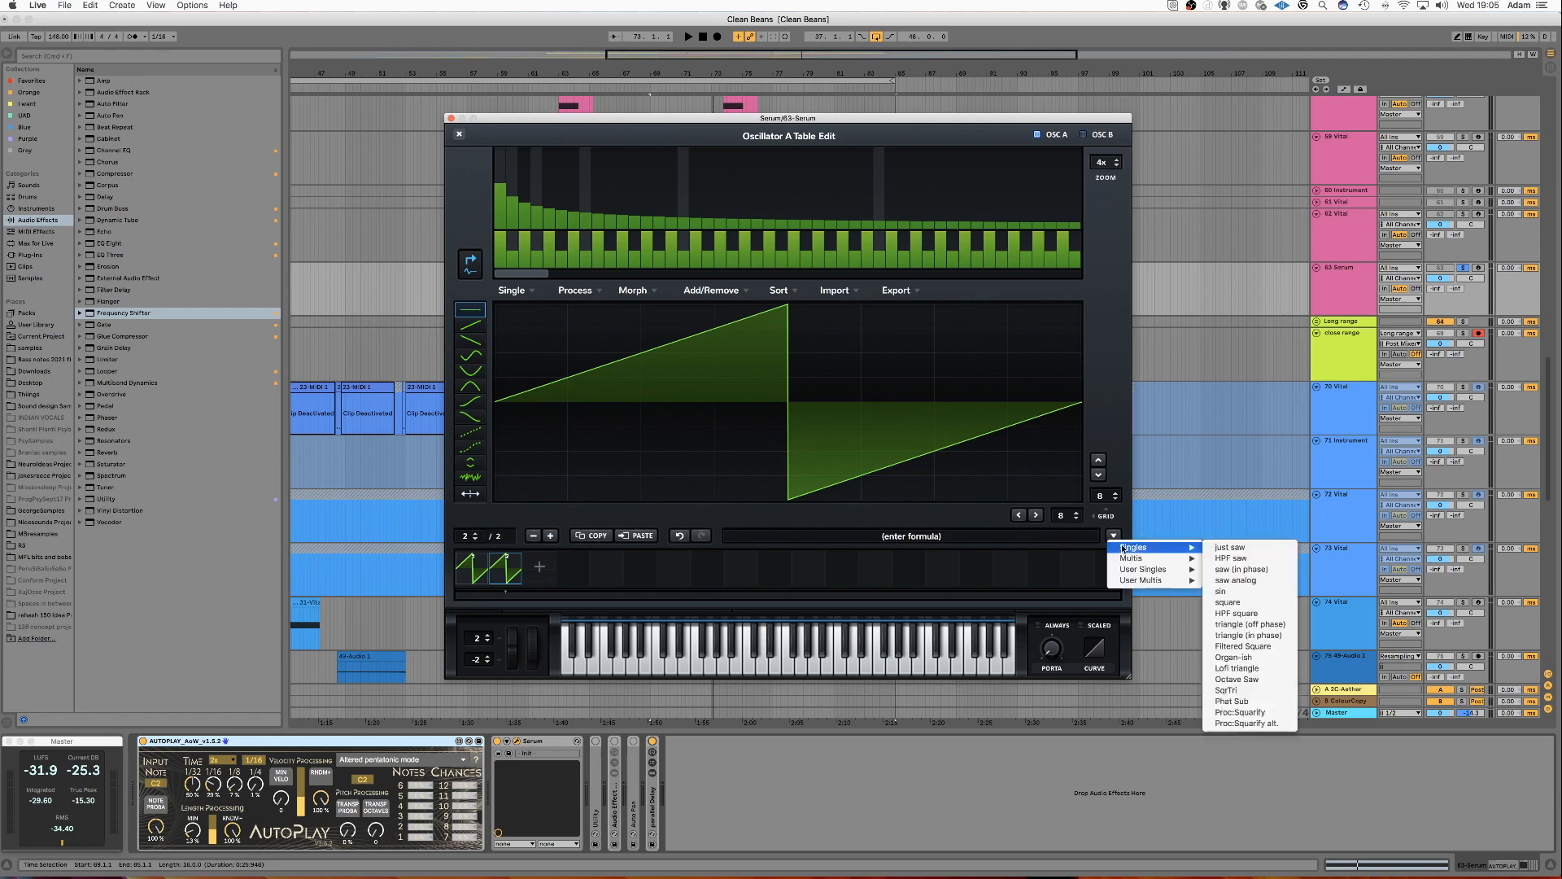
click(1233, 713)
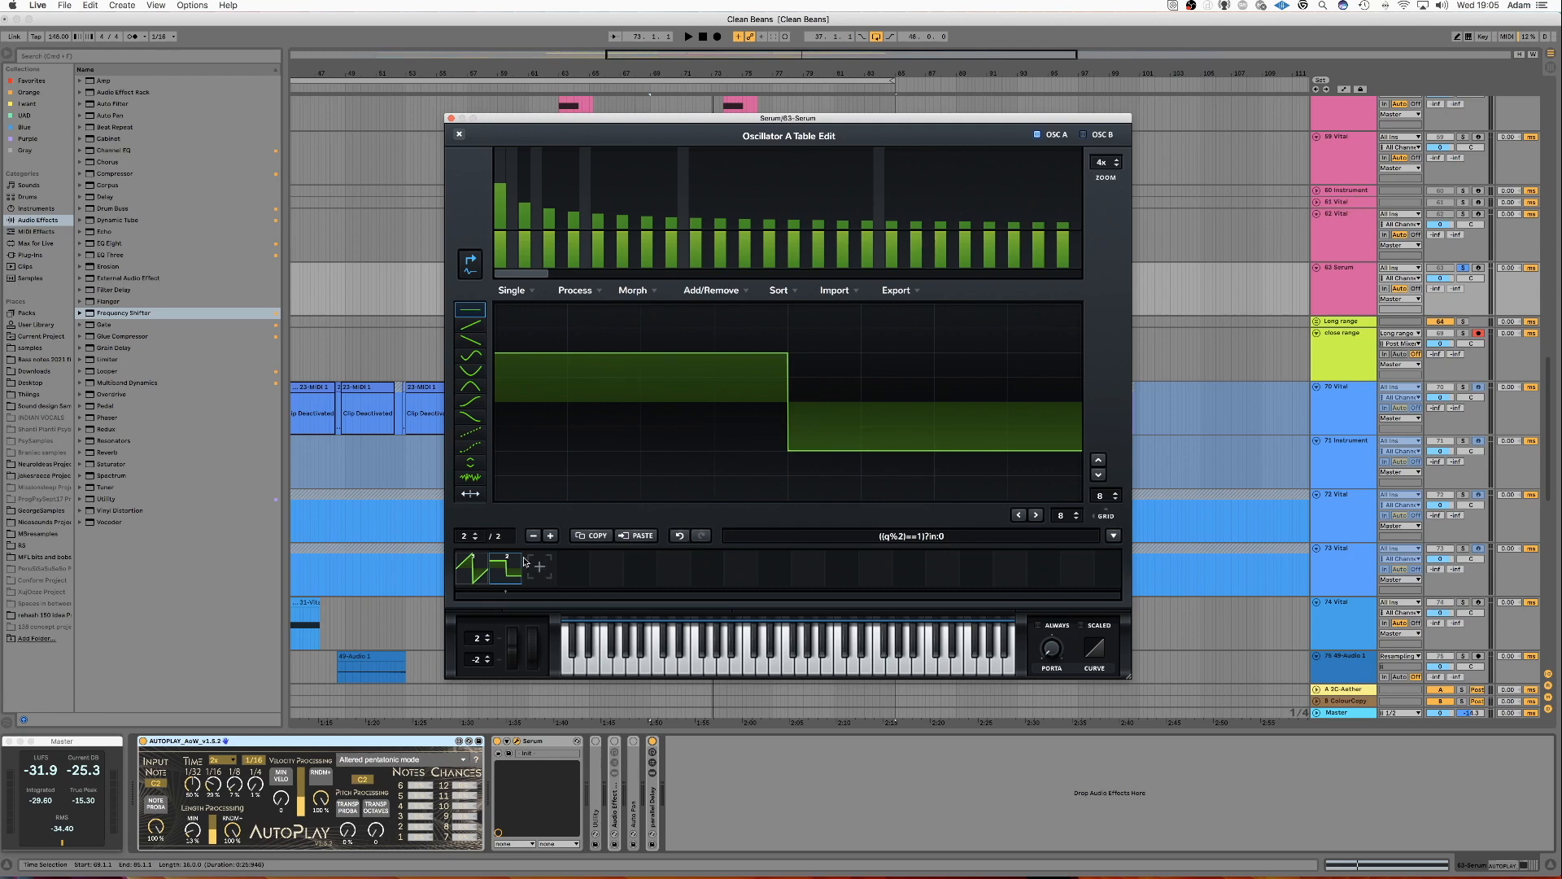
Compare the two wavetable frames, apply Morph - Crossfade between them, and close the wavetable editor.
click(470, 567)
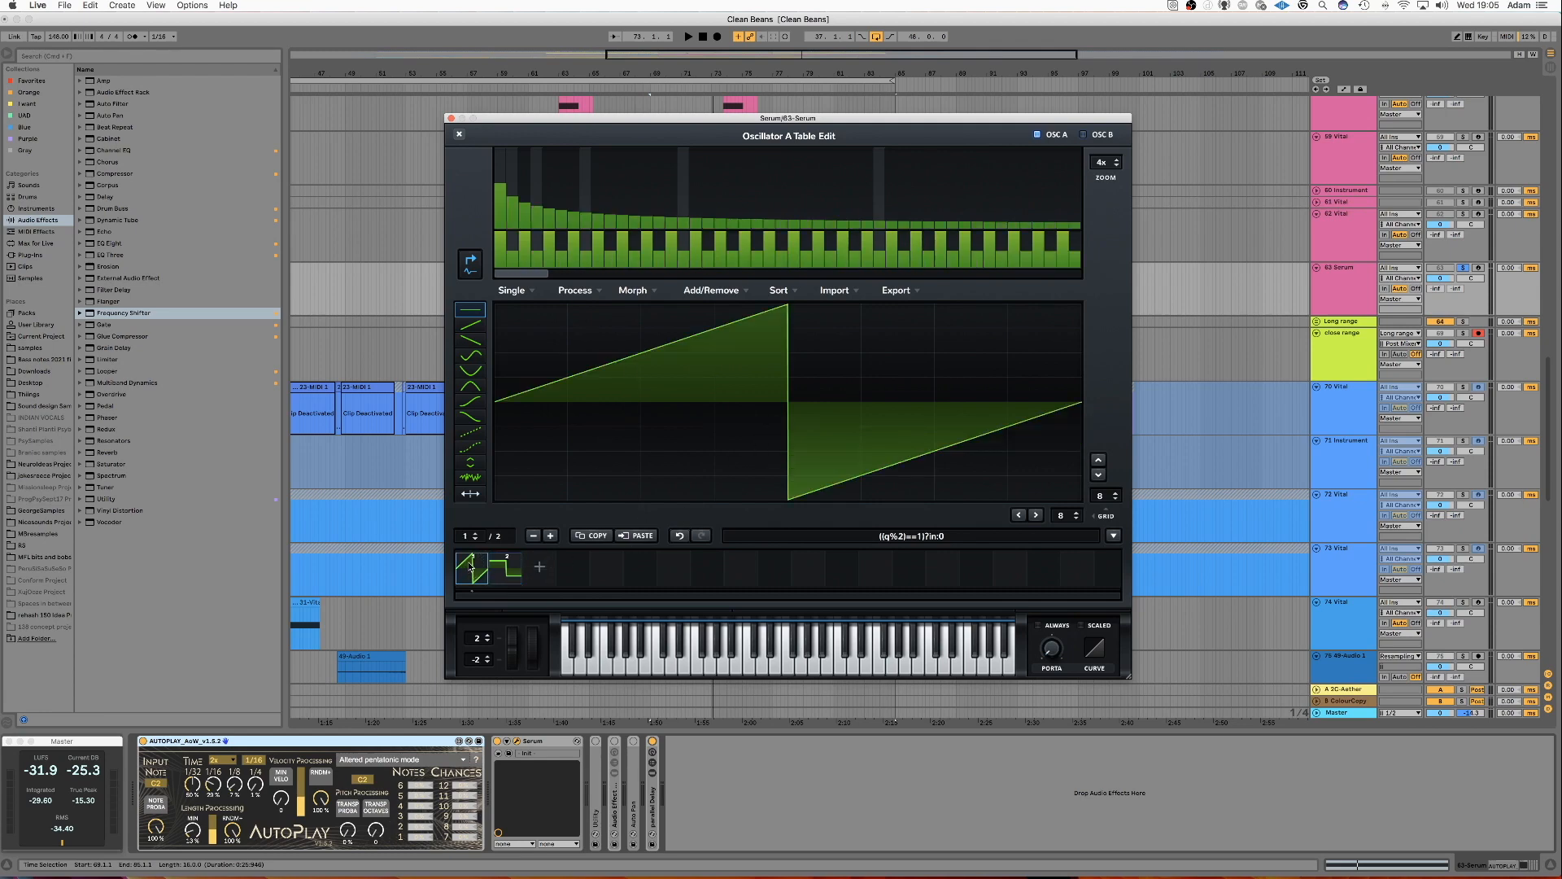
click(509, 571)
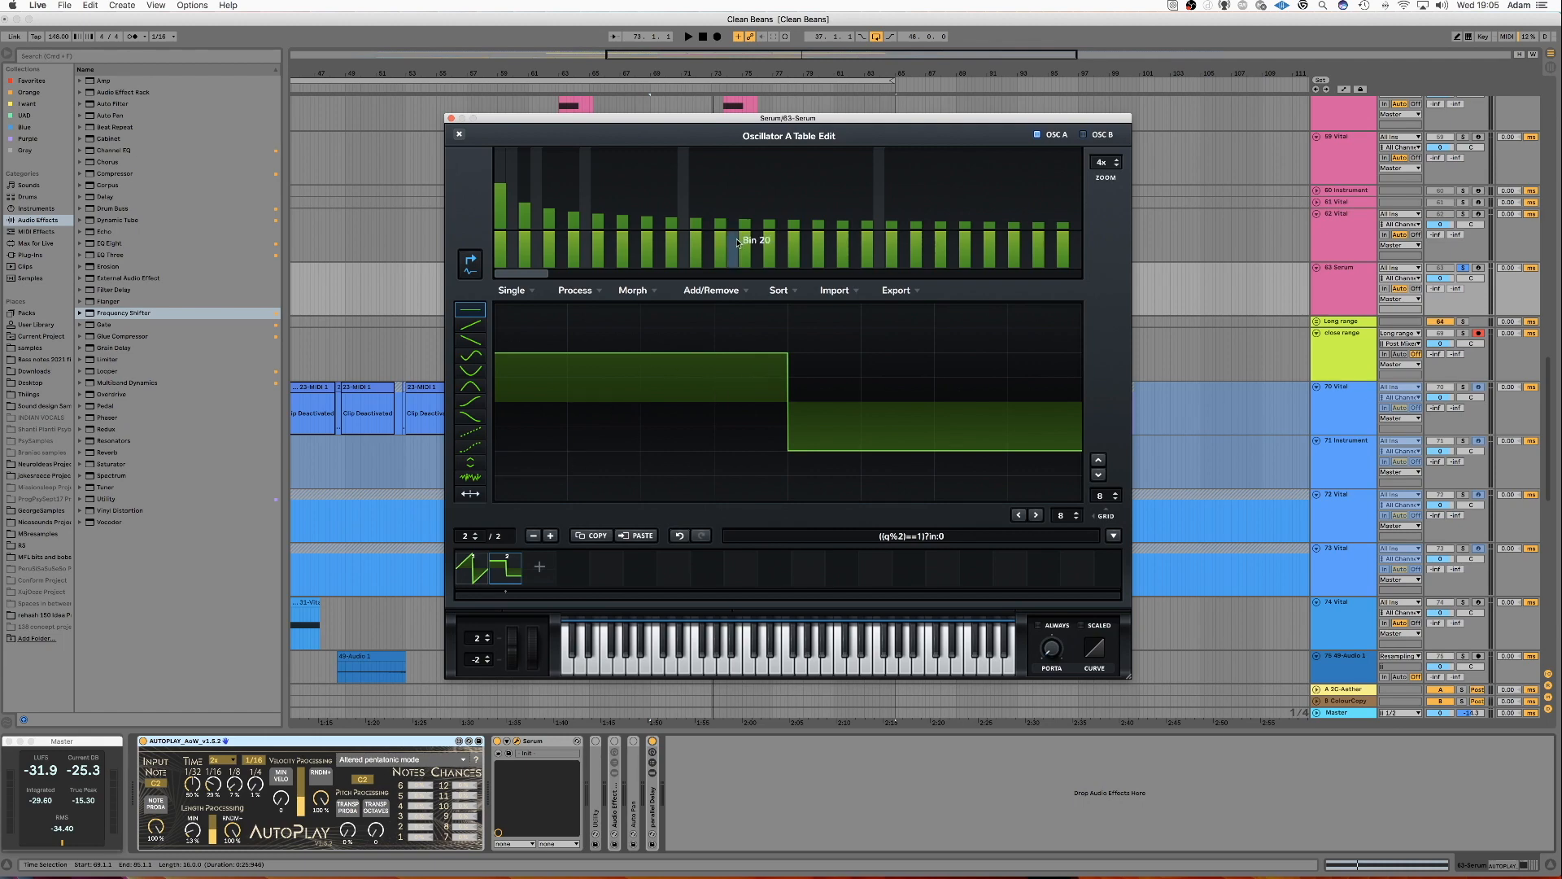
click(638, 289)
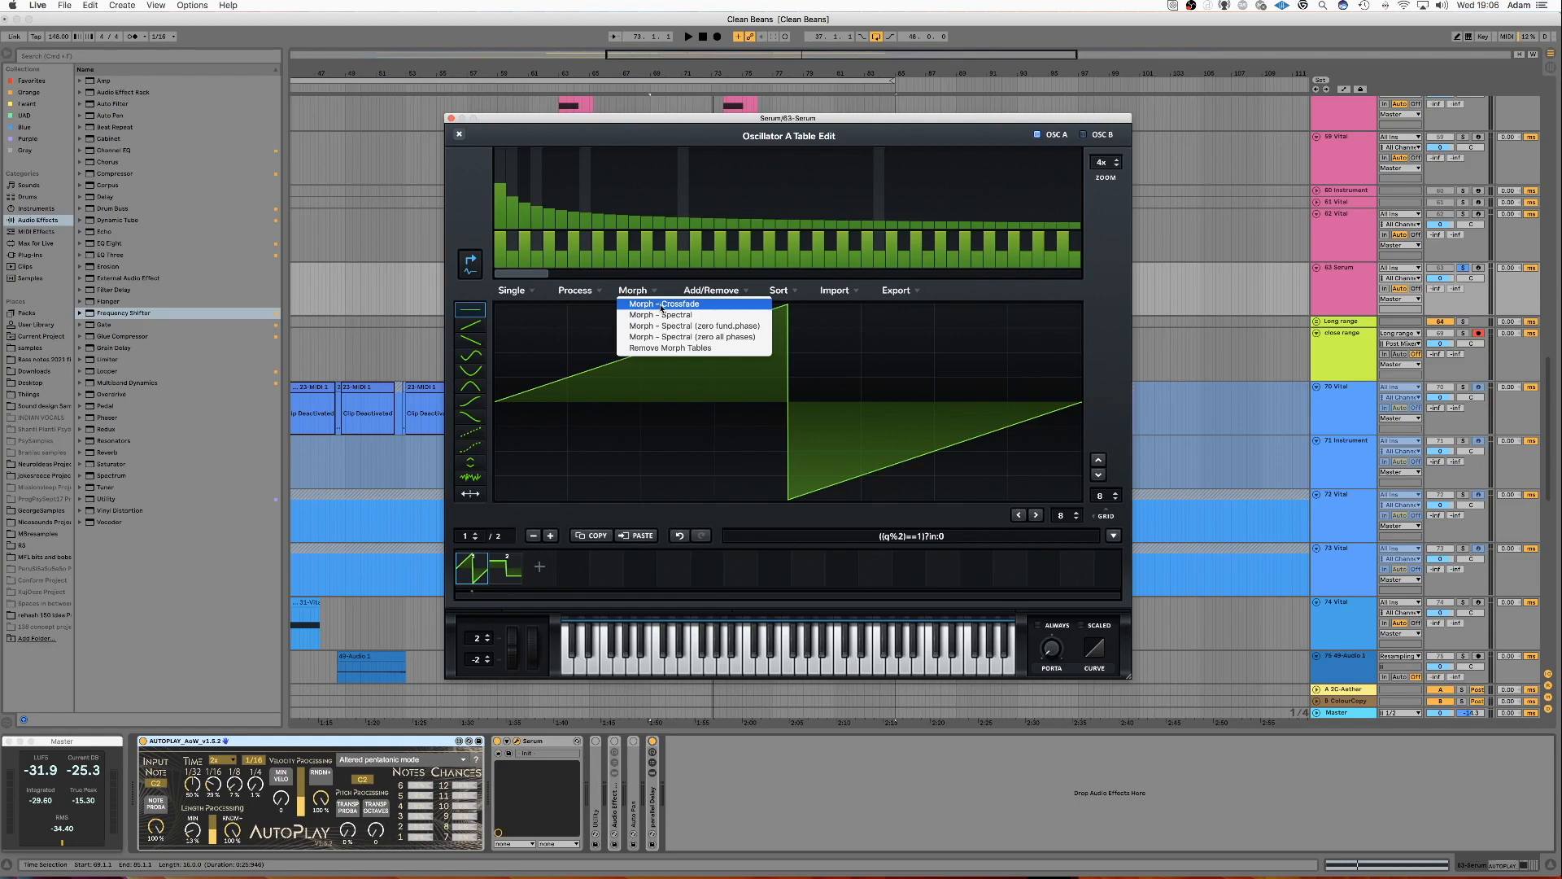
click(661, 305)
click(459, 135)
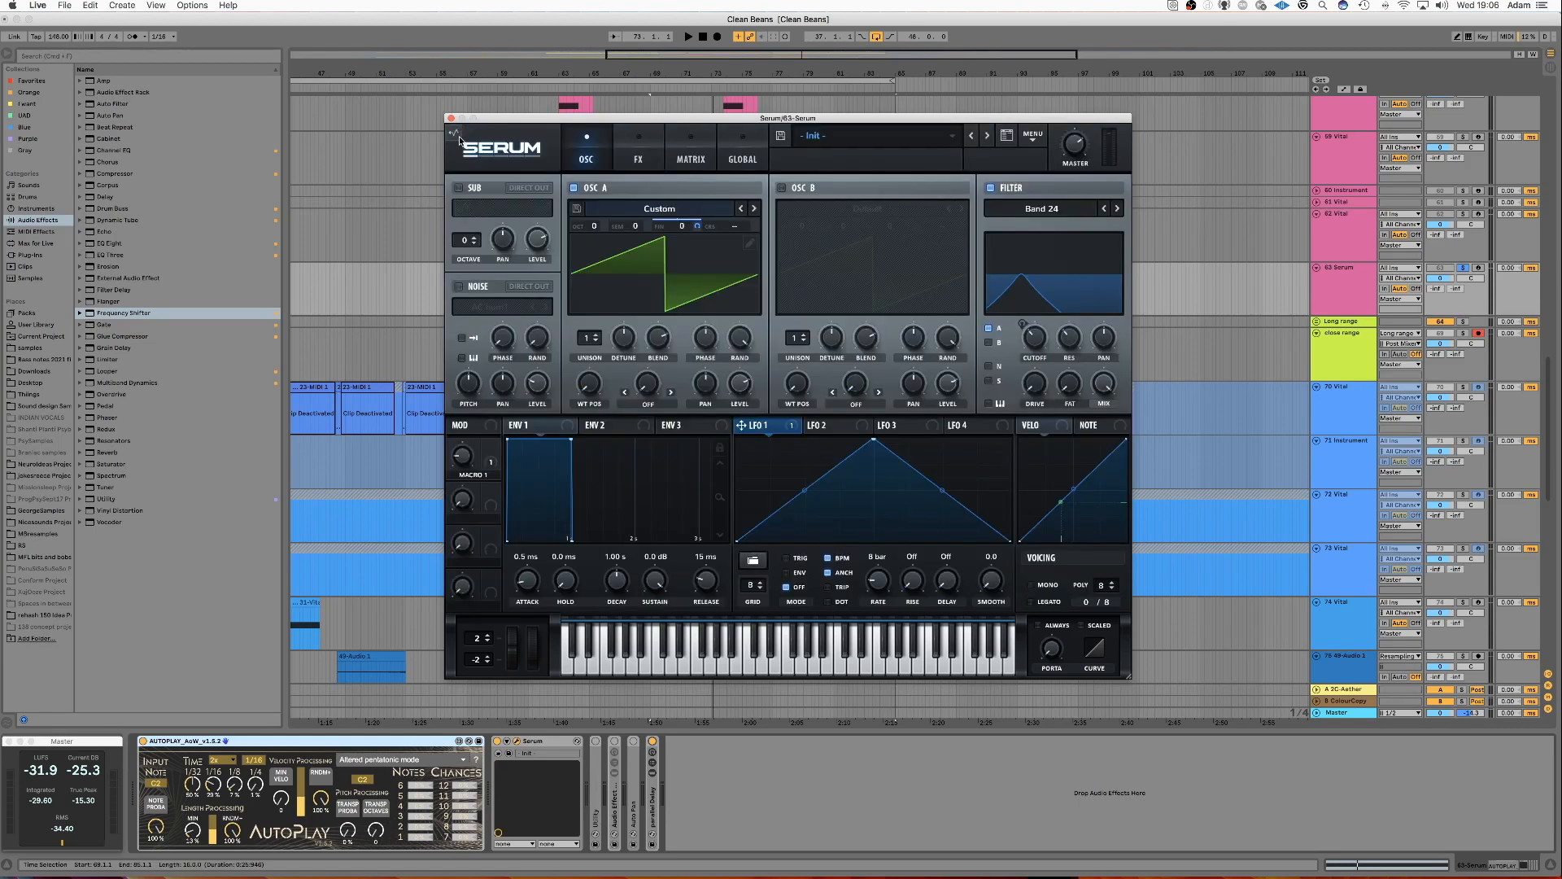
Try out oscillator A's wavetable position, and set LFO 2 to dotted timing with a rate of 1.5 bar.
mouse_move(591, 391)
mouse_down()
mouse_move(591, 245)
mouse_move(595, 376)
mouse_up()
click(858, 425)
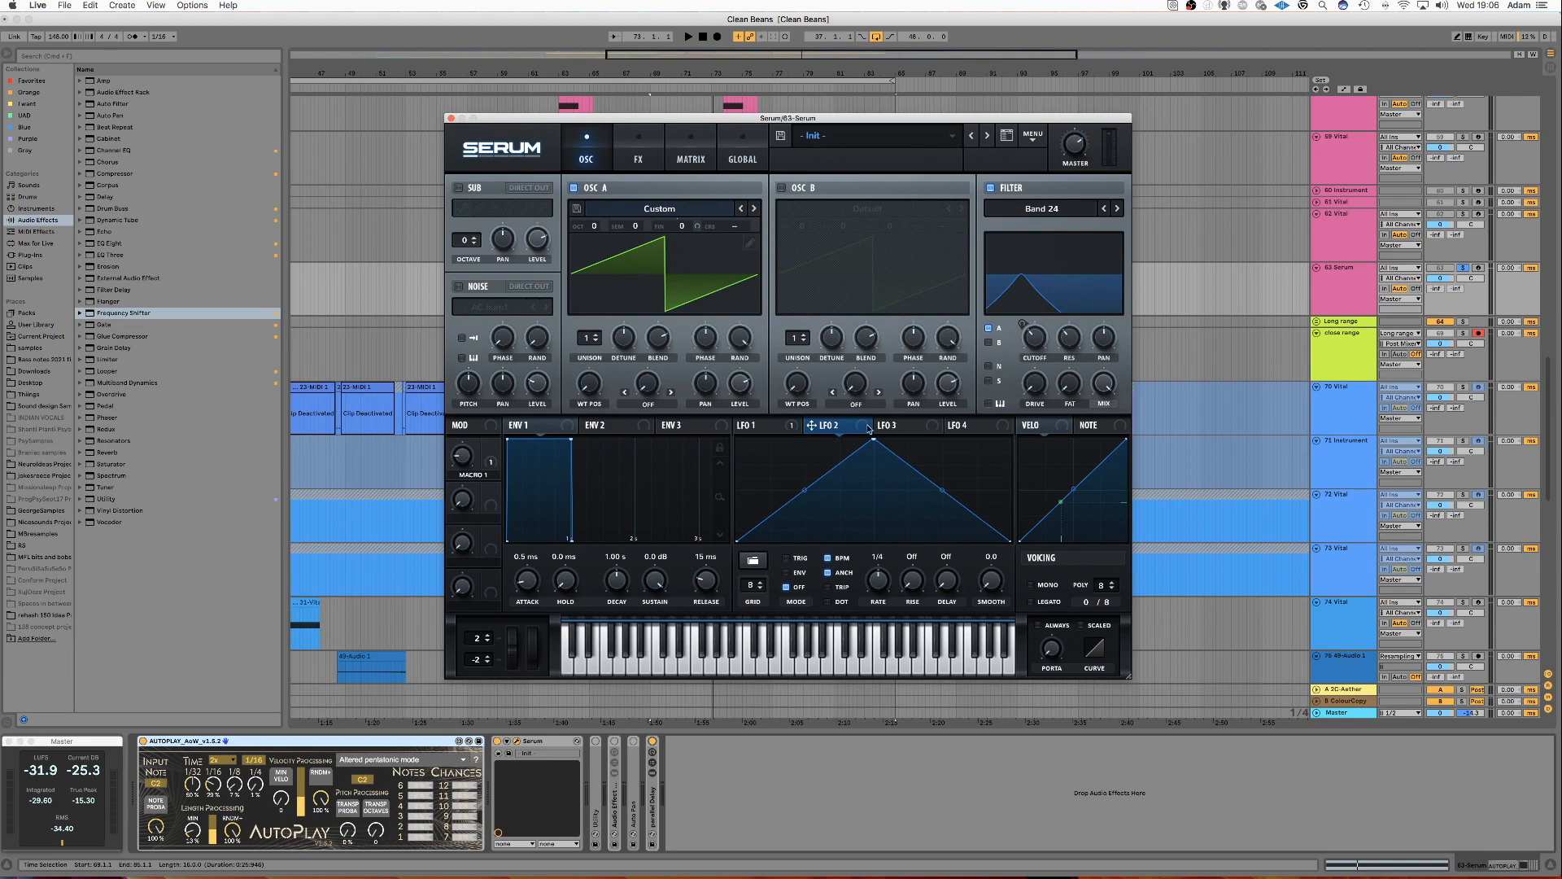
click(828, 601)
drag(882, 581, 879, 600)
Modulate oscillator A's wavetable position with LFO 2, and audition it while sweeping Macro 1.
click(775, 429)
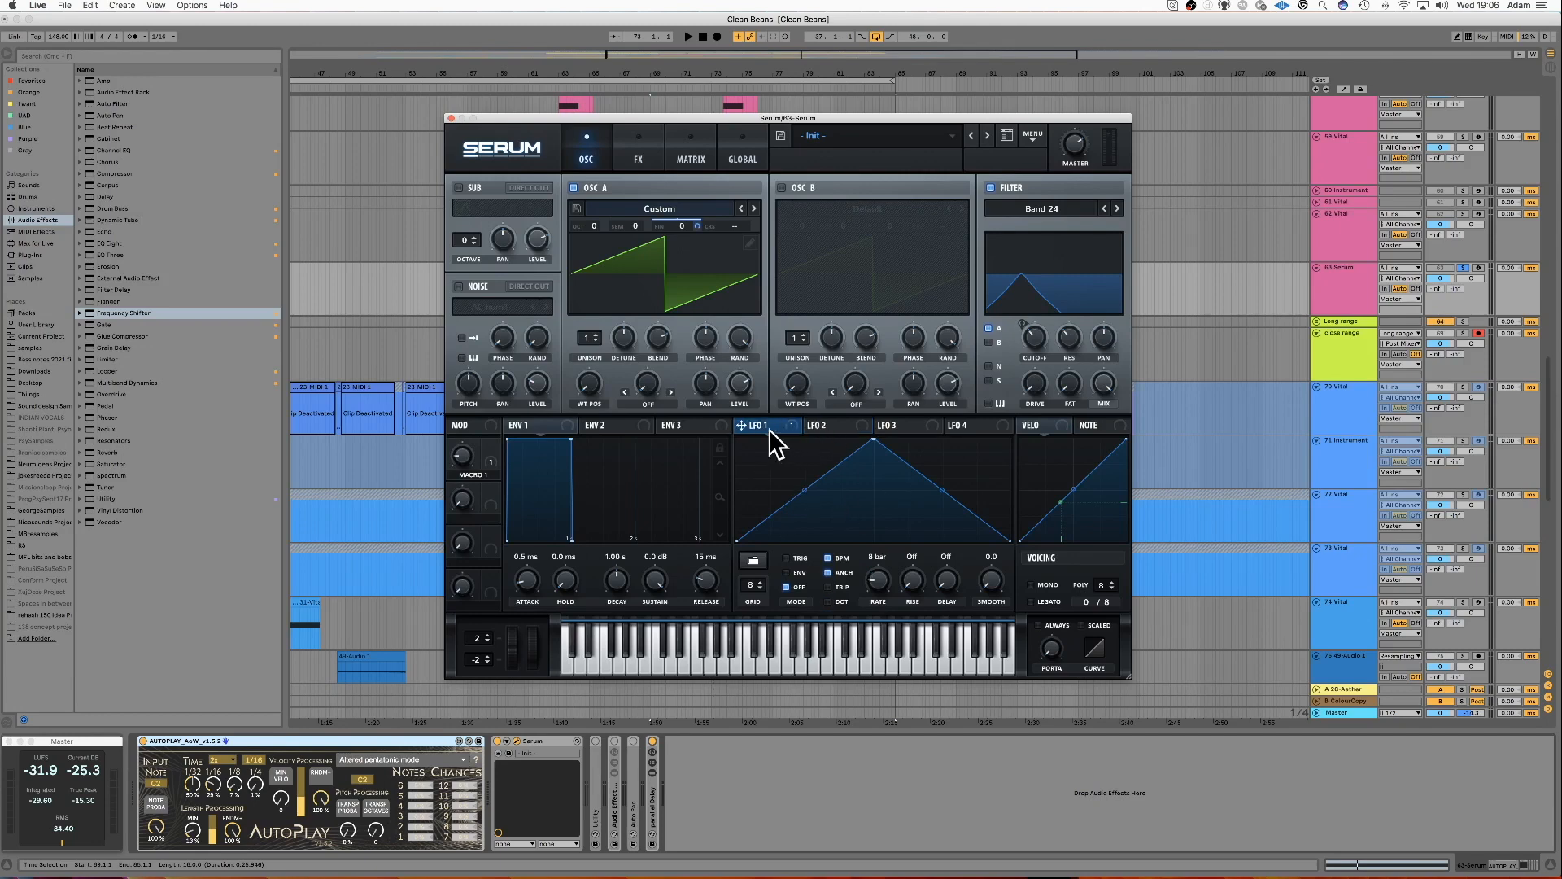
click(832, 423)
drag(813, 424, 589, 383)
drag(619, 122, 654, 133)
mouse_move(500, 486)
drag(500, 486, 493, 444)
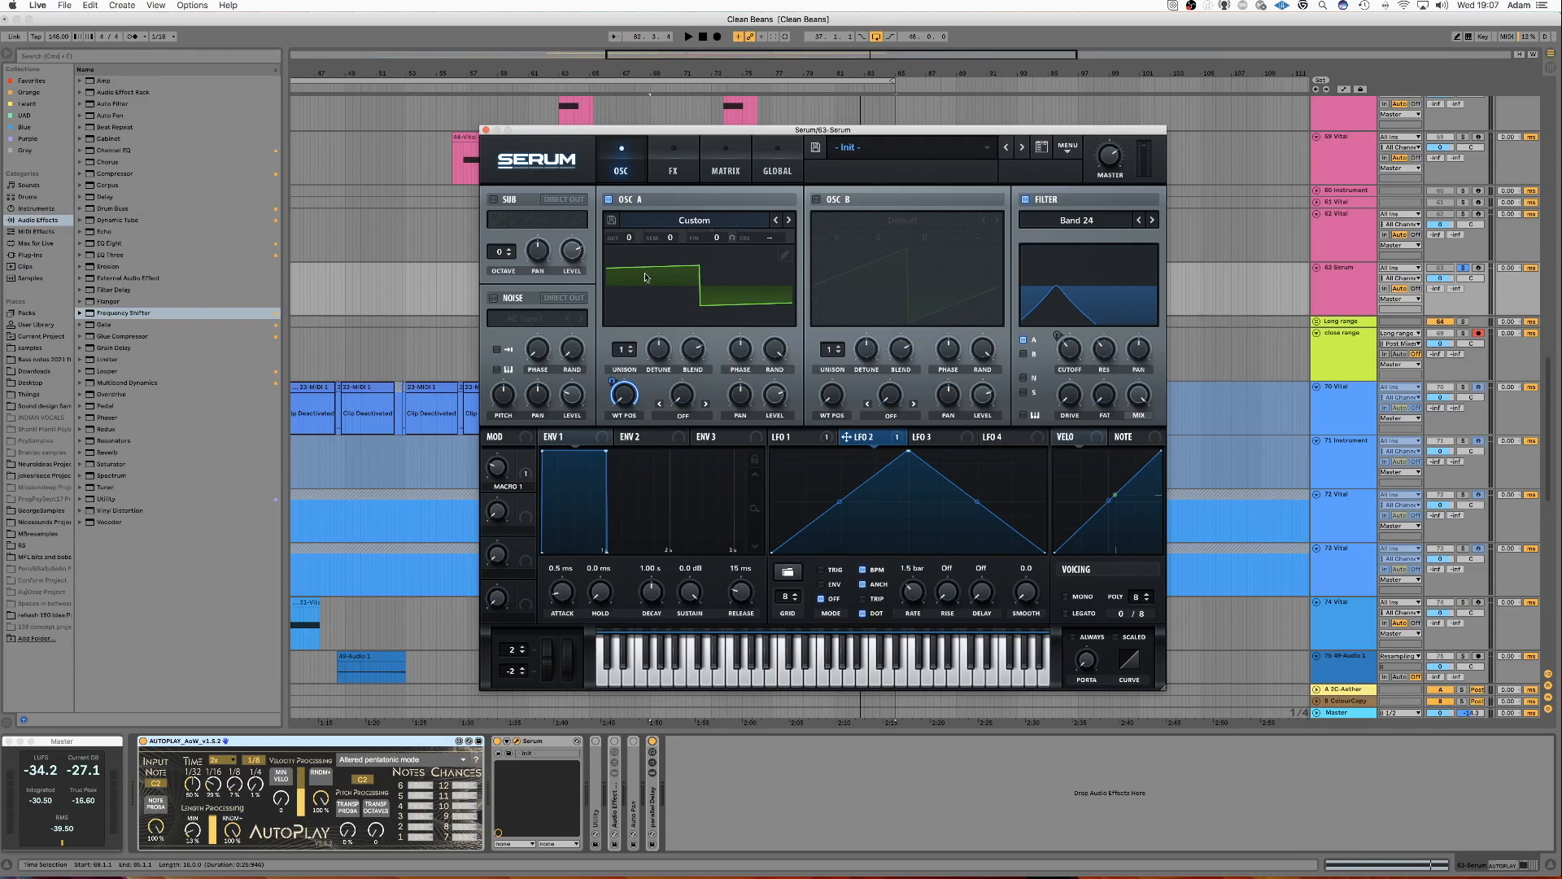
Enable the Audio Effect Rack containing ml.distance with Pos Depth at 2.21 %, and enable the Auto Pan on the Serum track.
drag(619, 138, 891, 211)
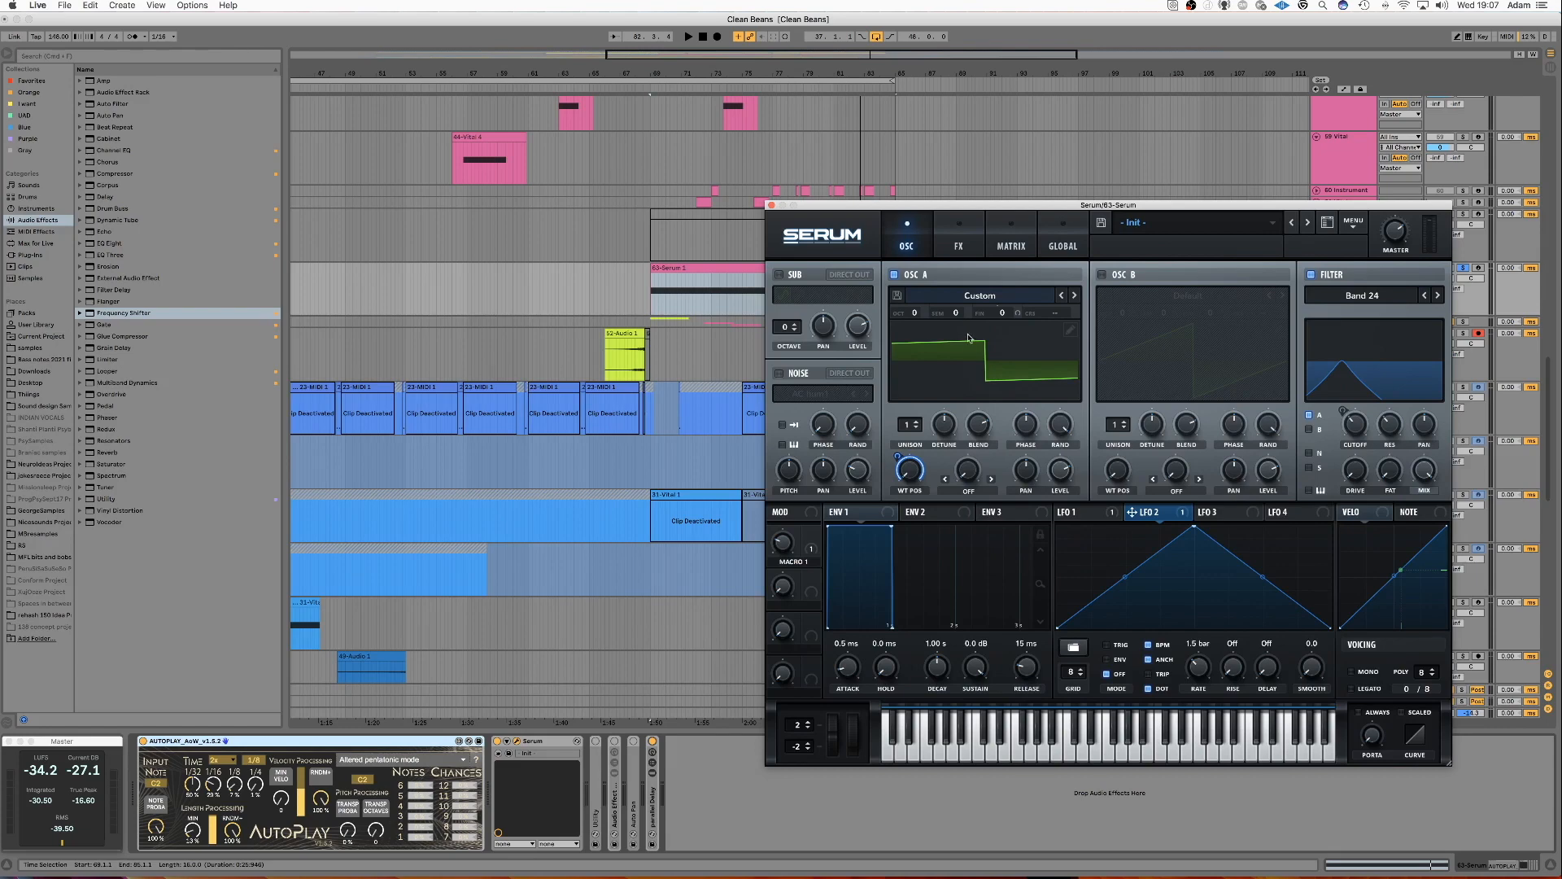
drag(864, 210, 788, 201)
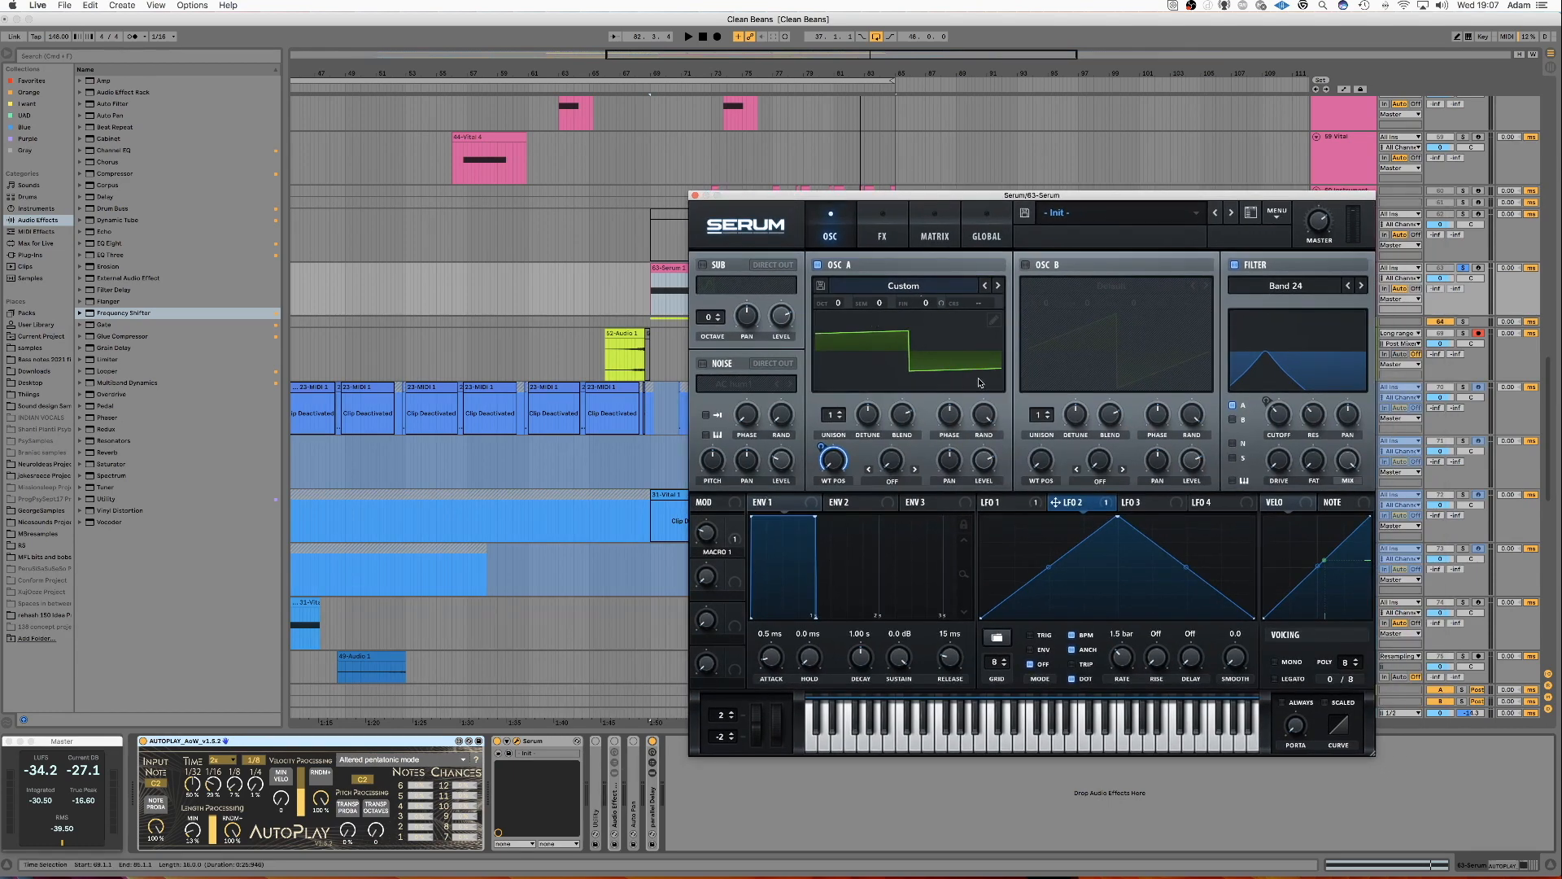
double_click(629, 795)
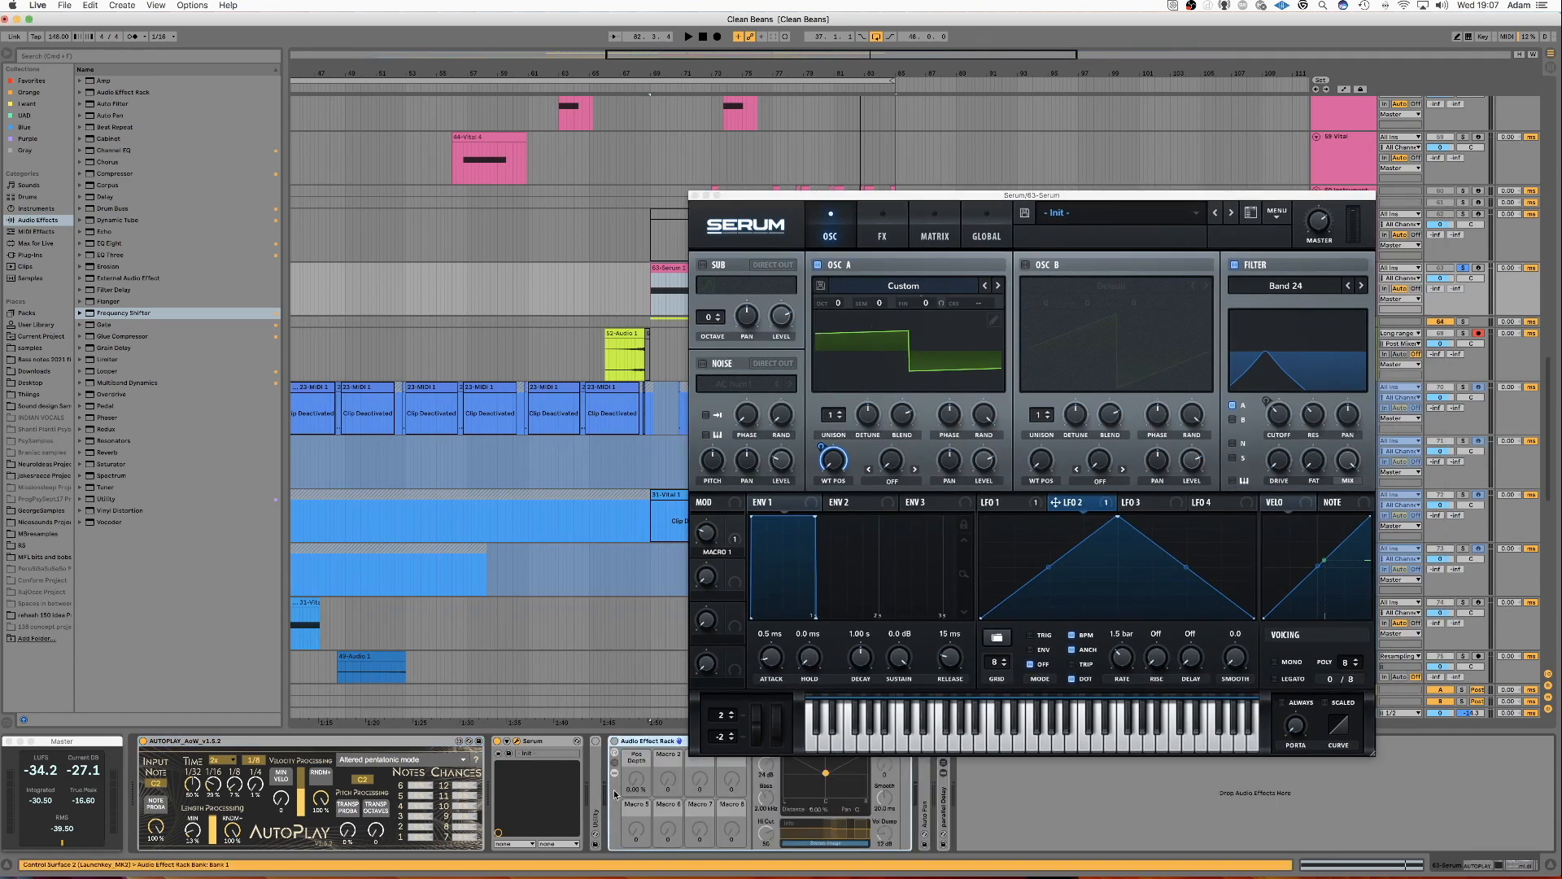
drag(871, 203, 820, 122)
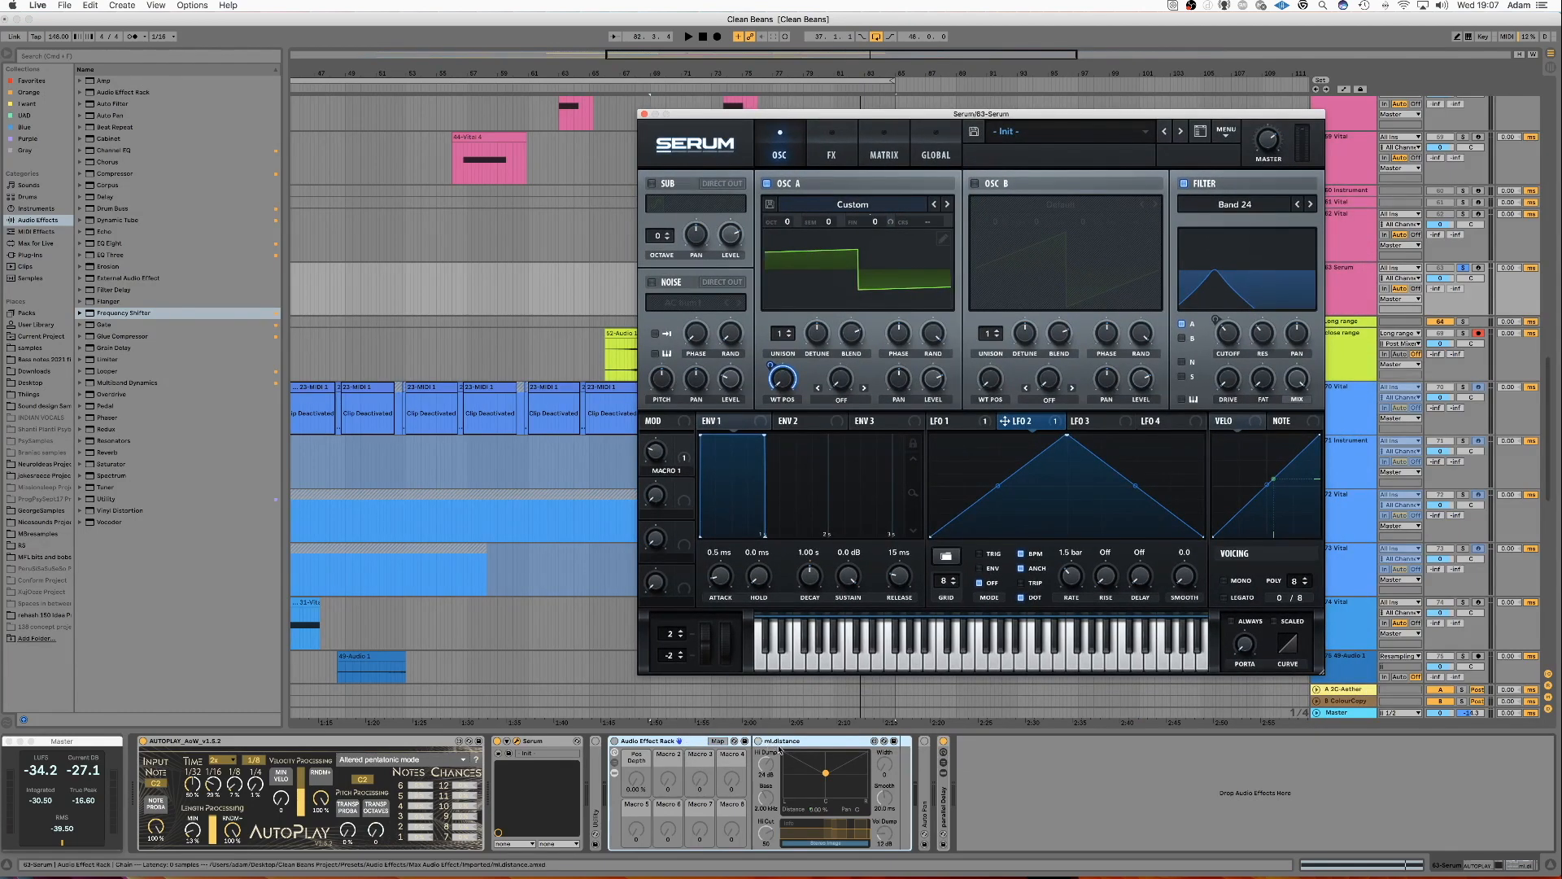
click(618, 742)
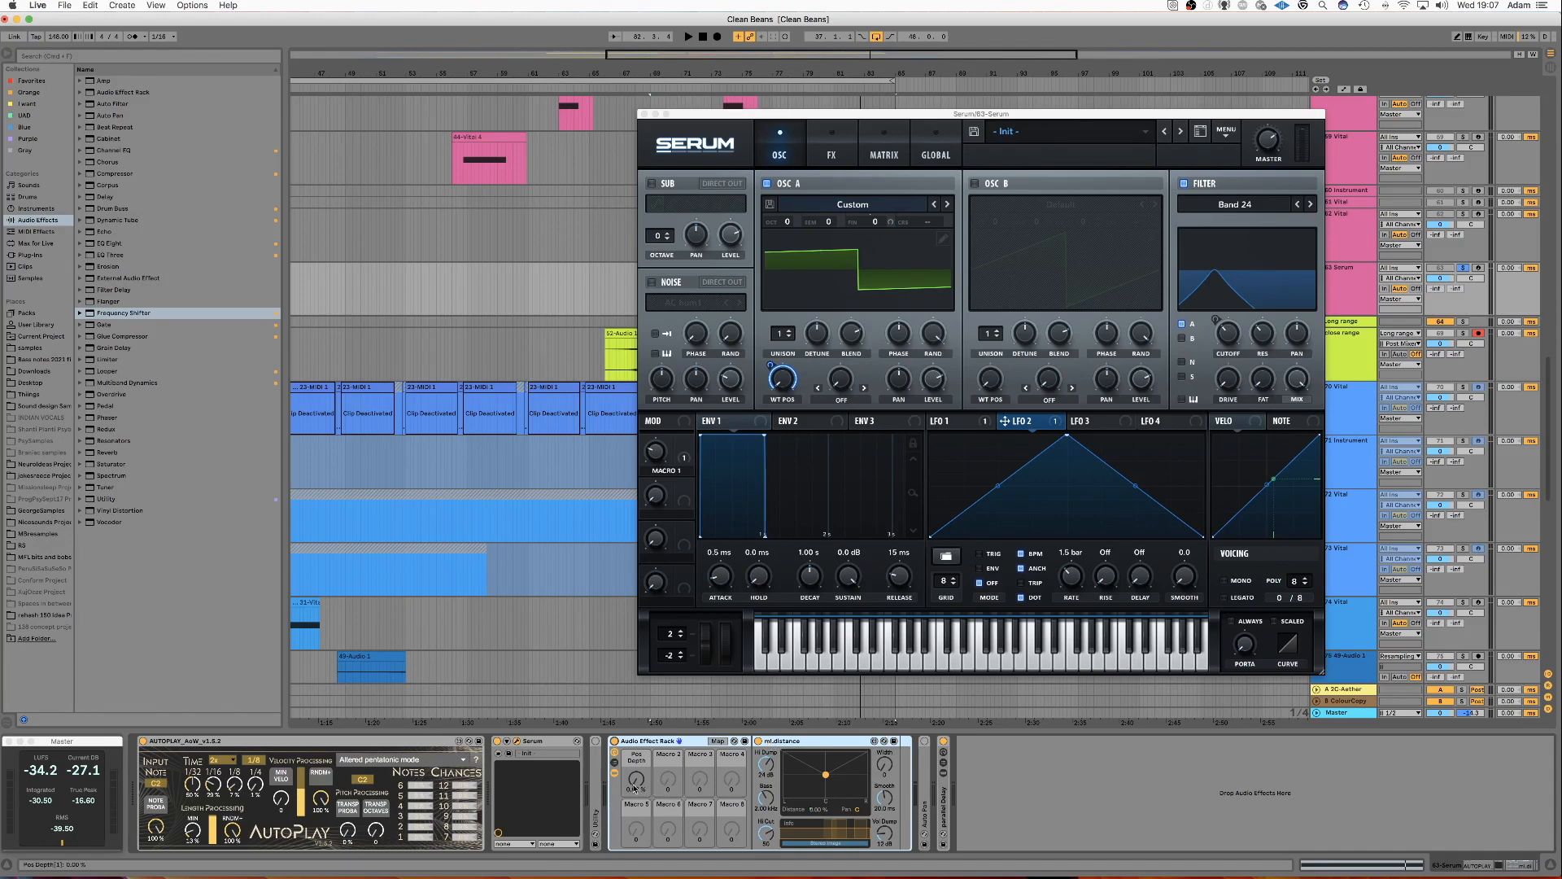
mouse_move(637, 783)
mouse_down()
mouse_move(638, 696)
mouse_move(638, 780)
mouse_up()
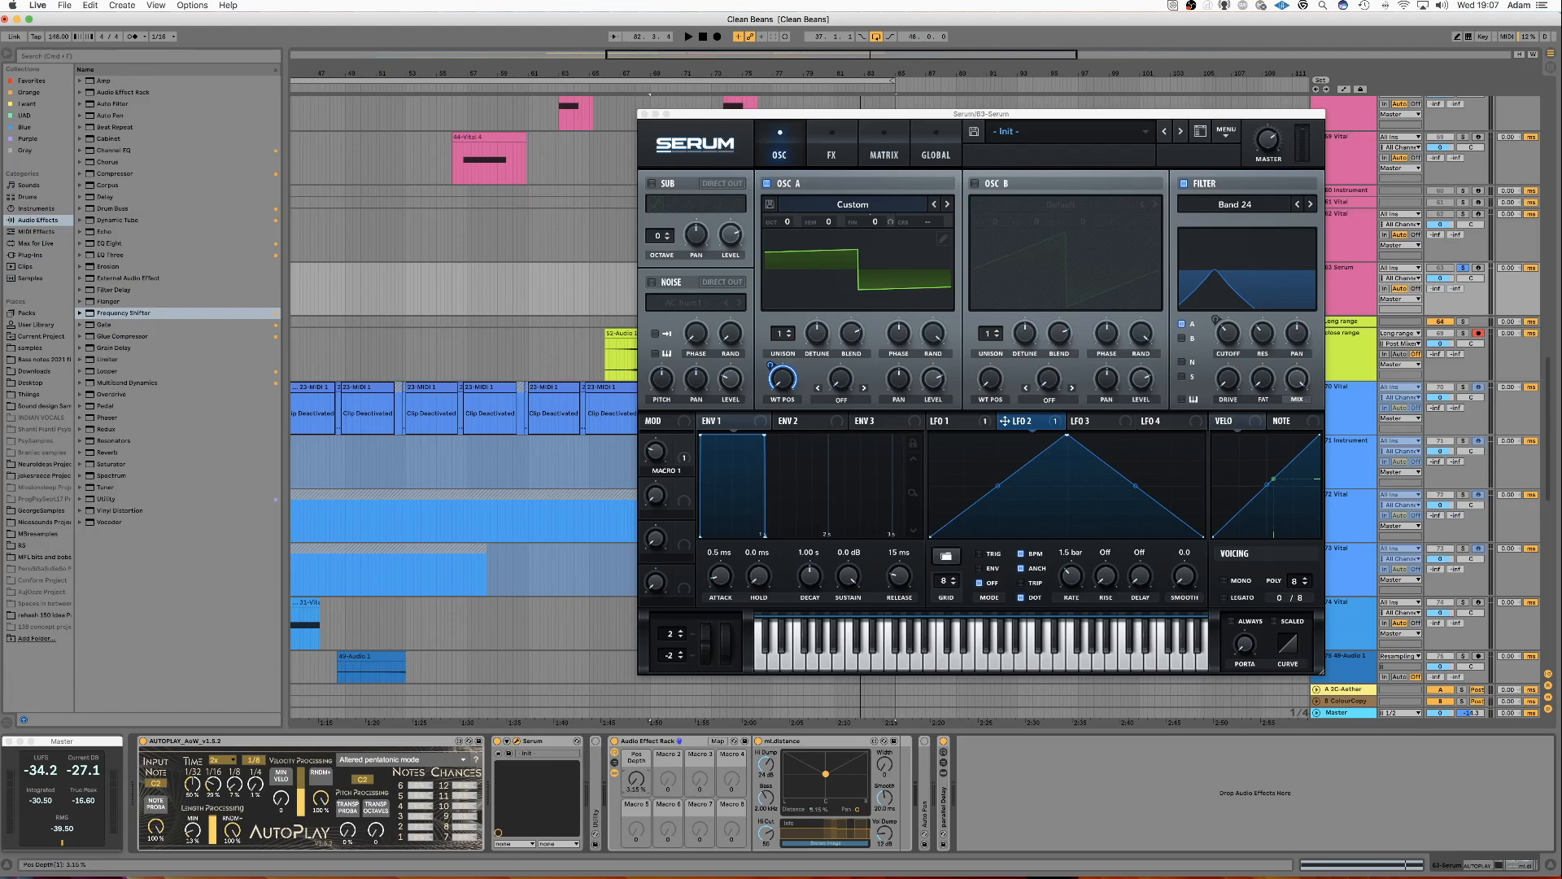
drag(103, 103, 922, 740)
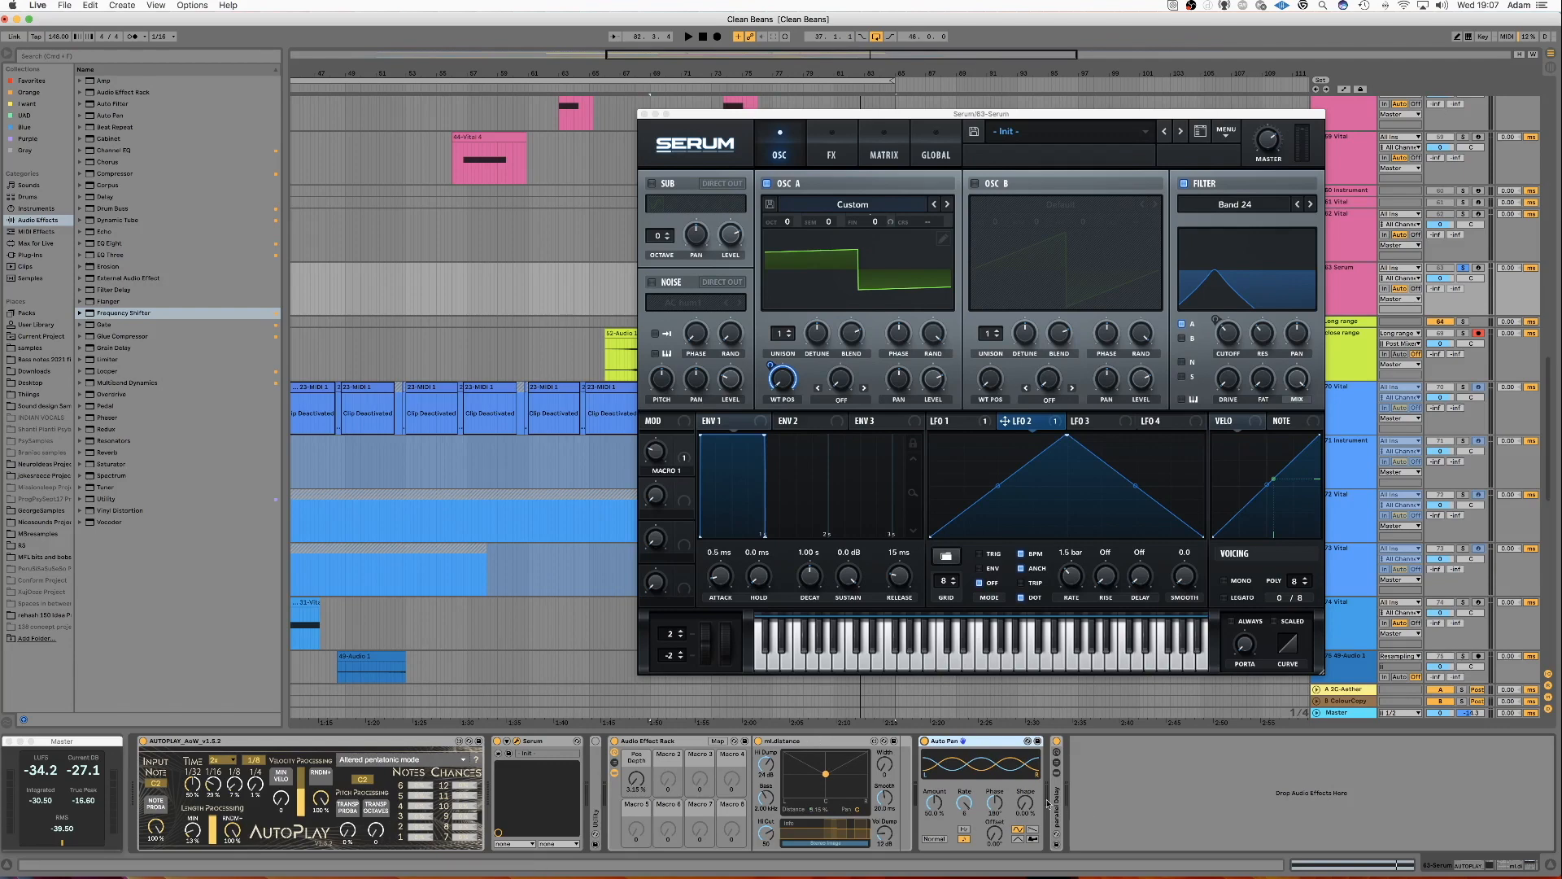
Inspect the parallel Delay rack's devices, collapse the rack, and close the Serum window.
key(super+v)
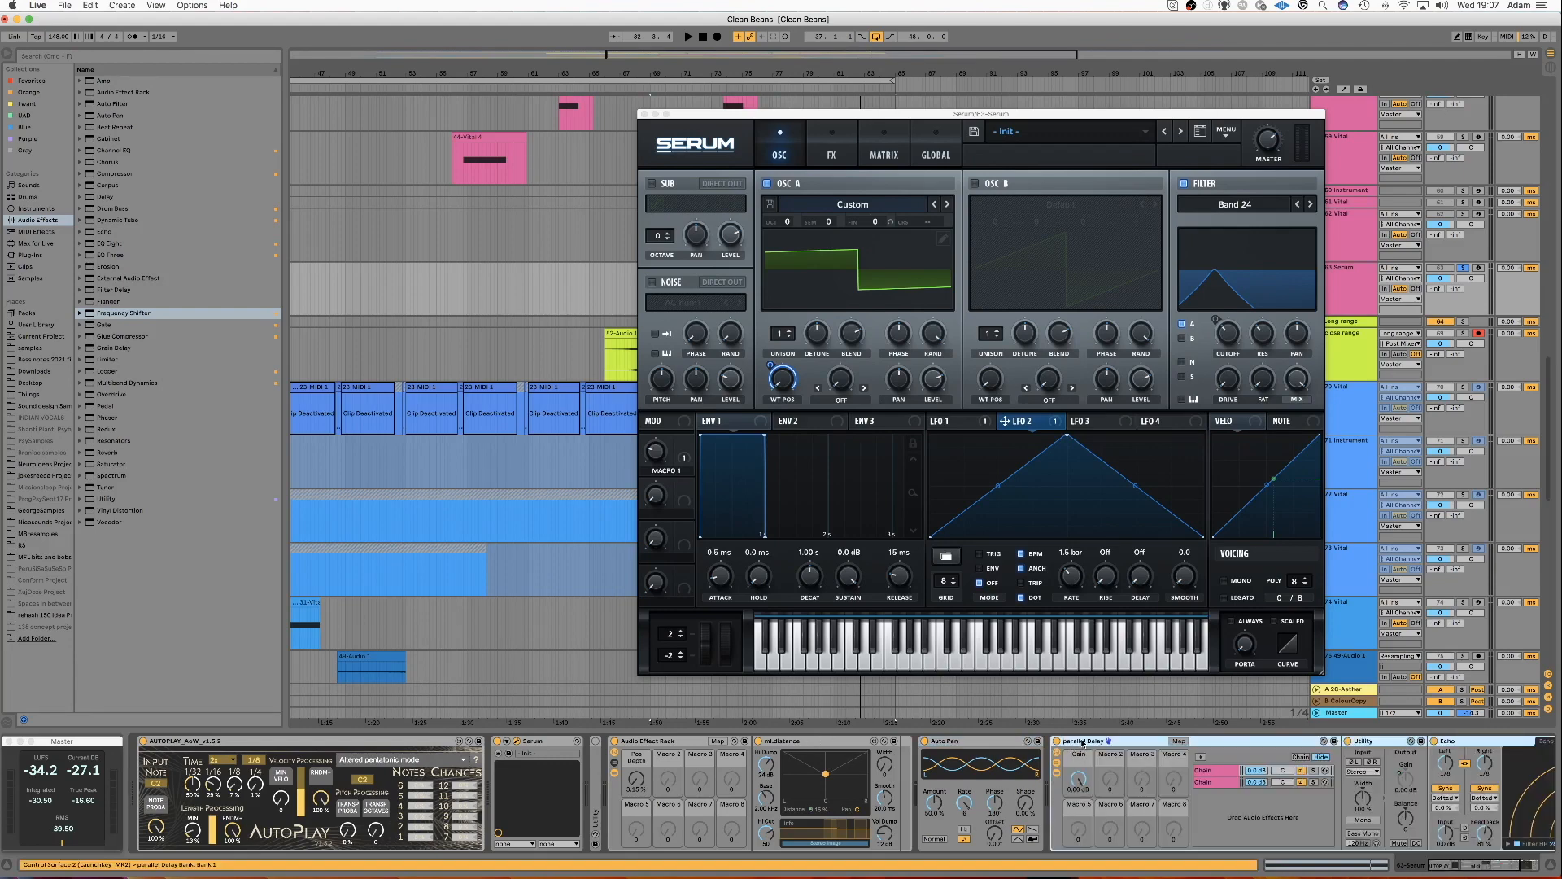
double_click(1083, 742)
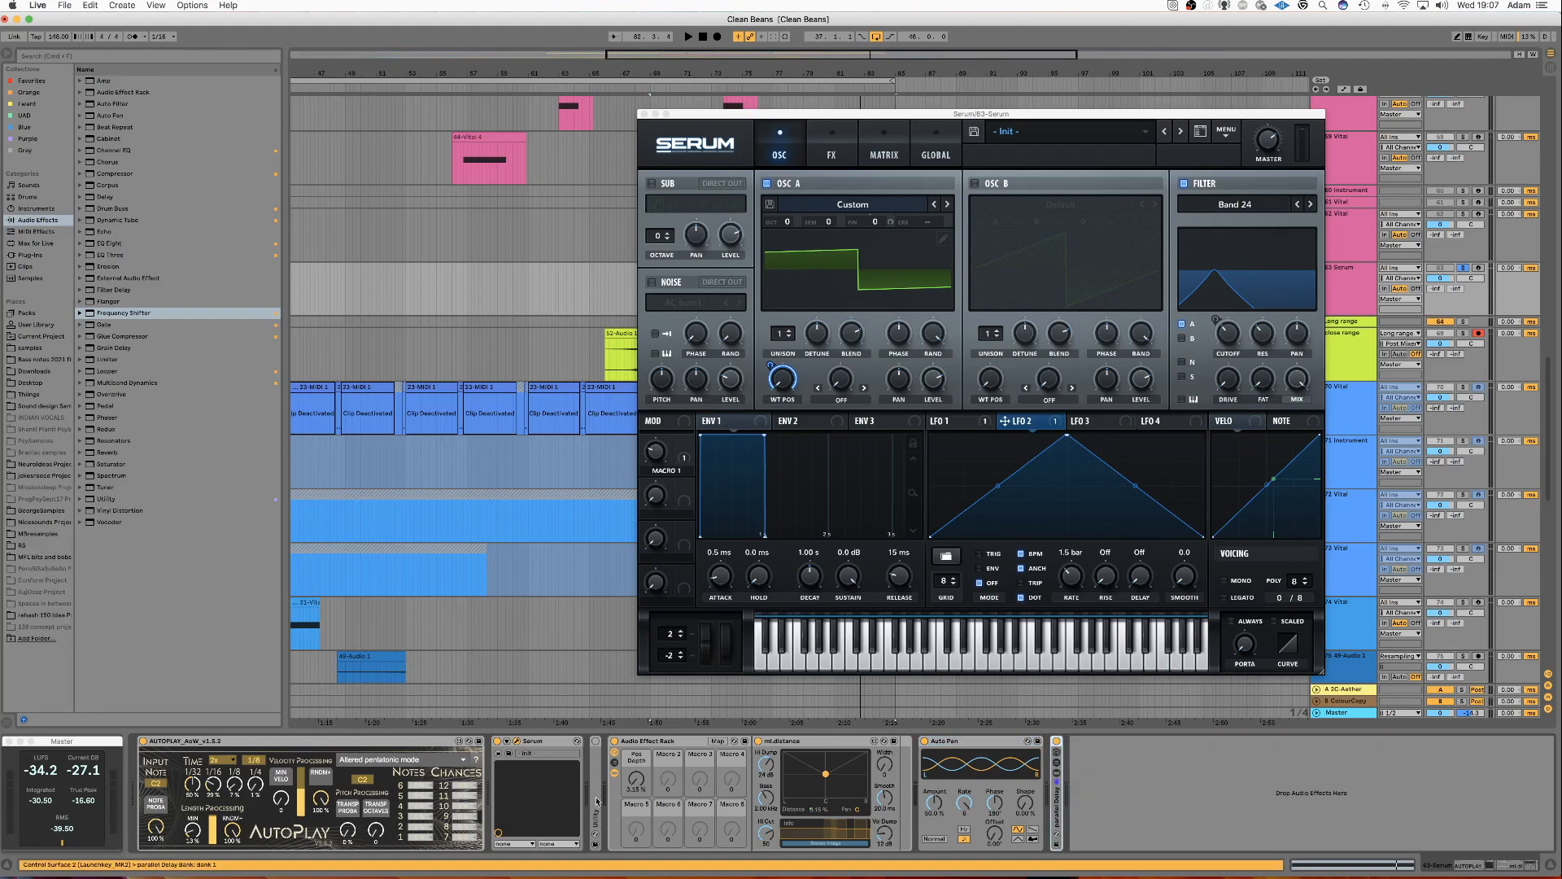
click(643, 114)
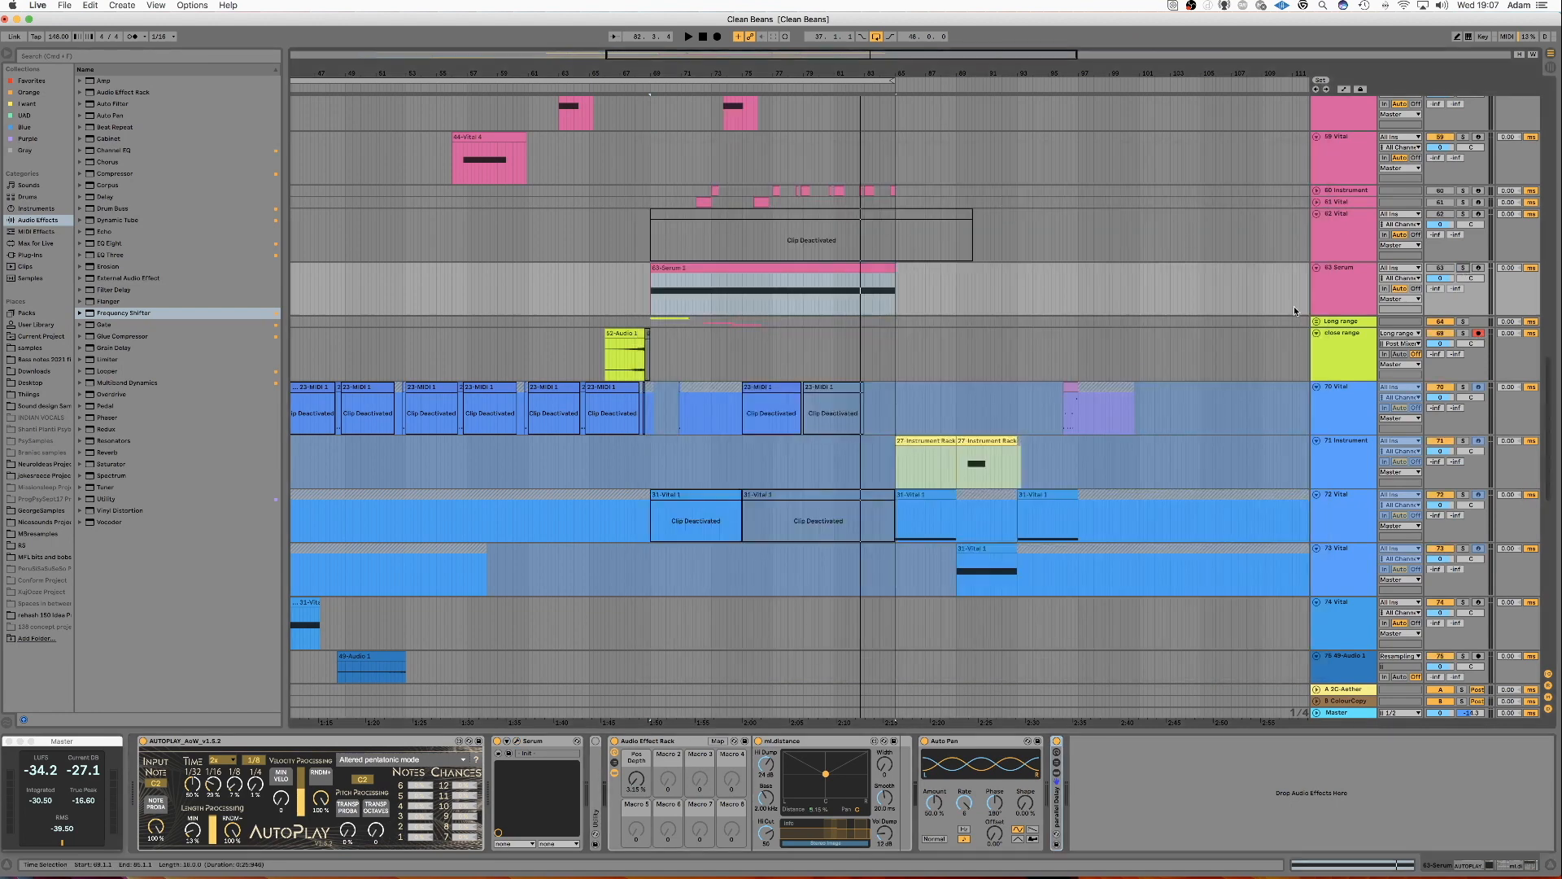